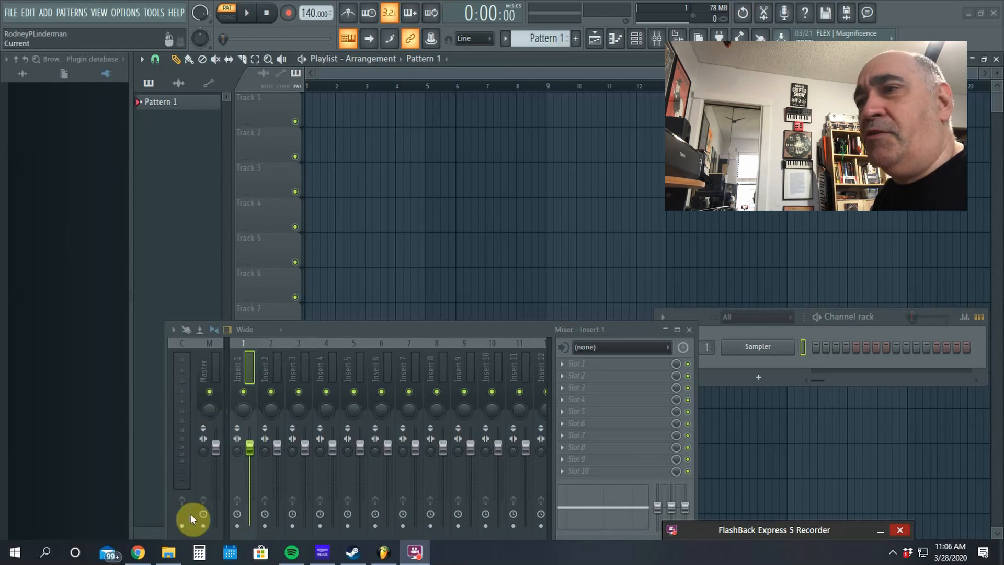
Switch to Chrome to view the Tutorial One Drum Loop 150 BPM link on the Free Sounds page, and return to FL Studio
{"action": "left_click", "coordinate": [138, 552]}
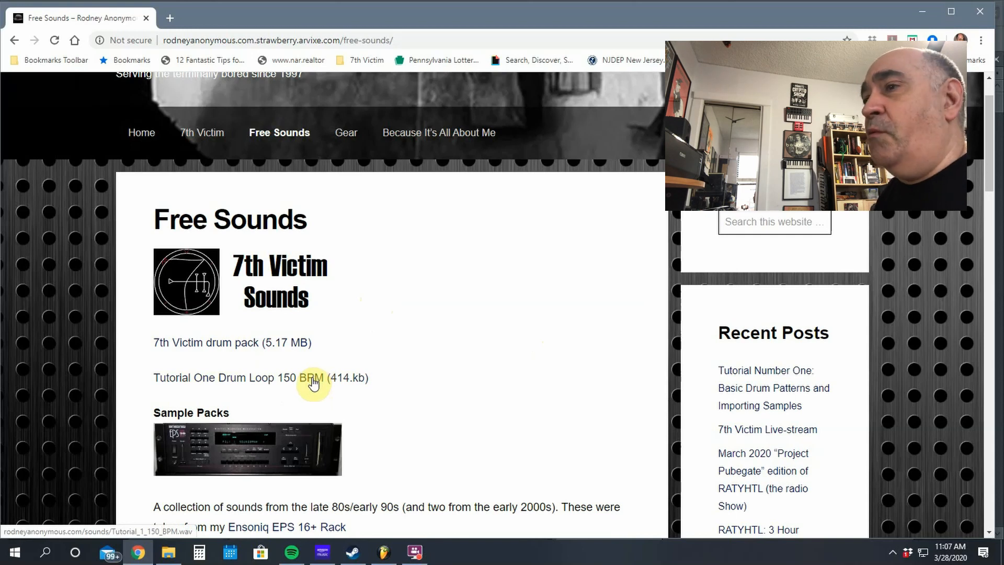
{"action": "left_click", "coordinate": [383, 553]}
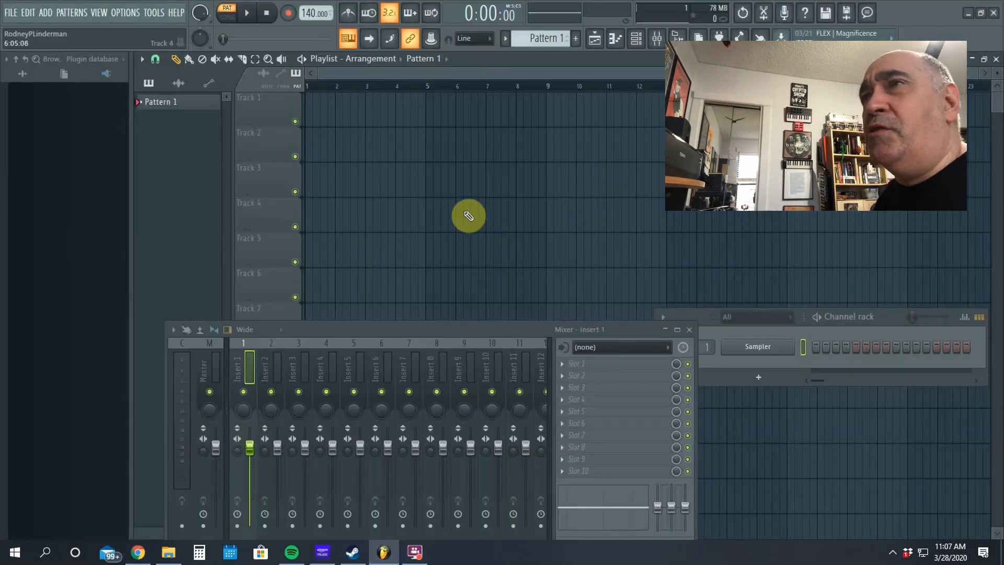
Create a new project from the minimal Basic with limiter template and set its tempo to 150 BPM
{"action": "left_click", "coordinate": [12, 13]}
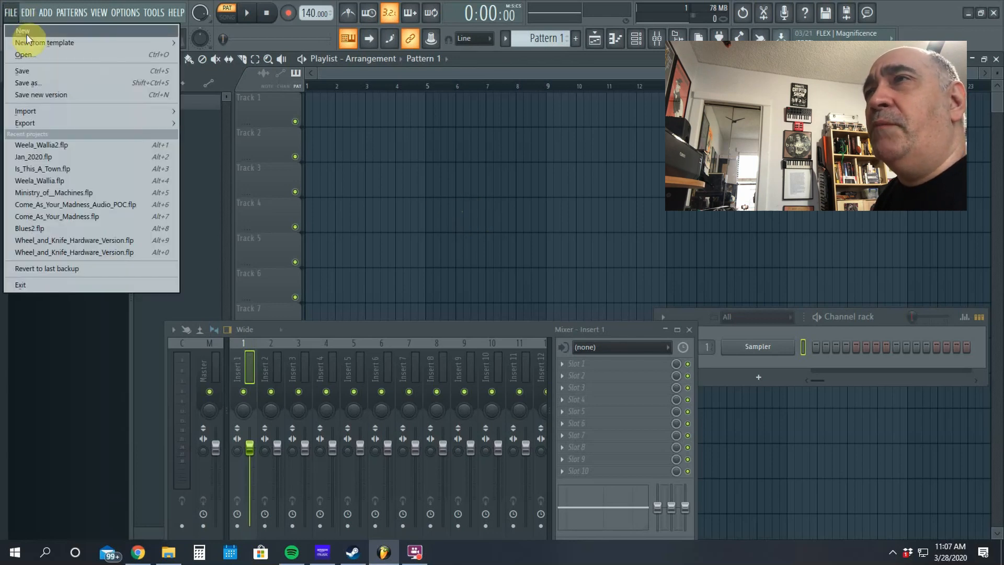
{"action": "mouse_move", "coordinate": [30, 40]}
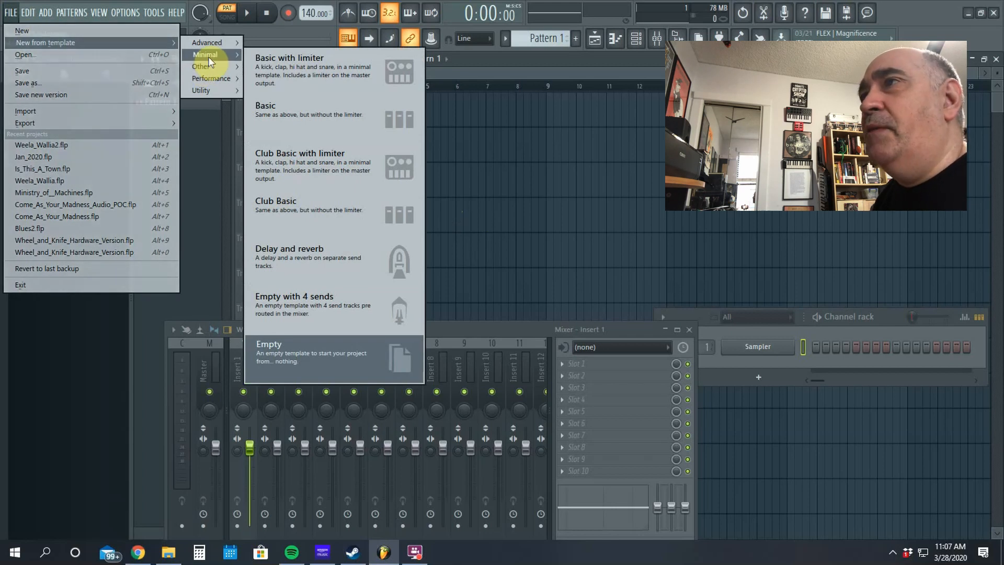
{"action": "left_click", "coordinate": [296, 69]}
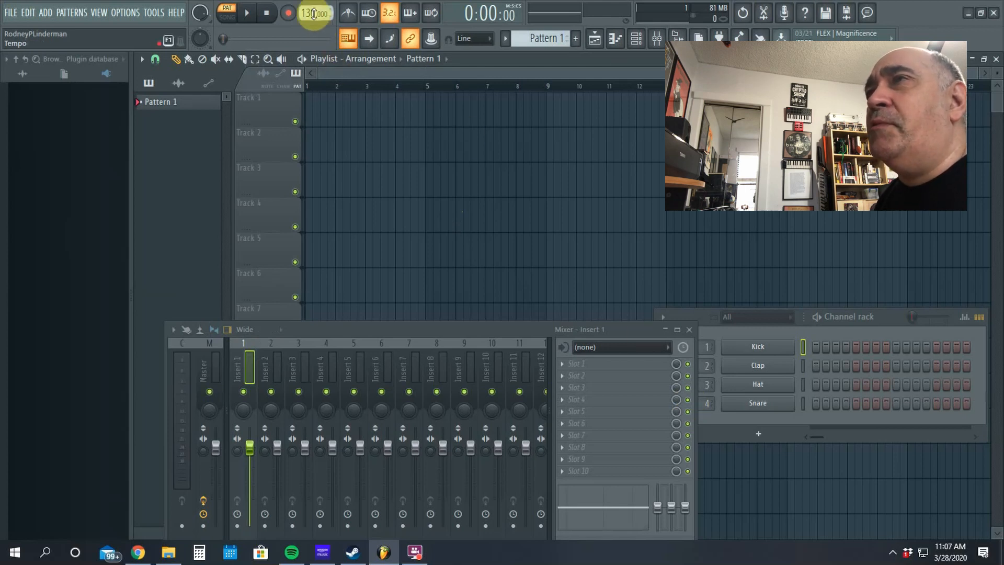
{"action": "left_click_drag", "start_coordinate": [313, 14], "coordinate": [314, 10]}
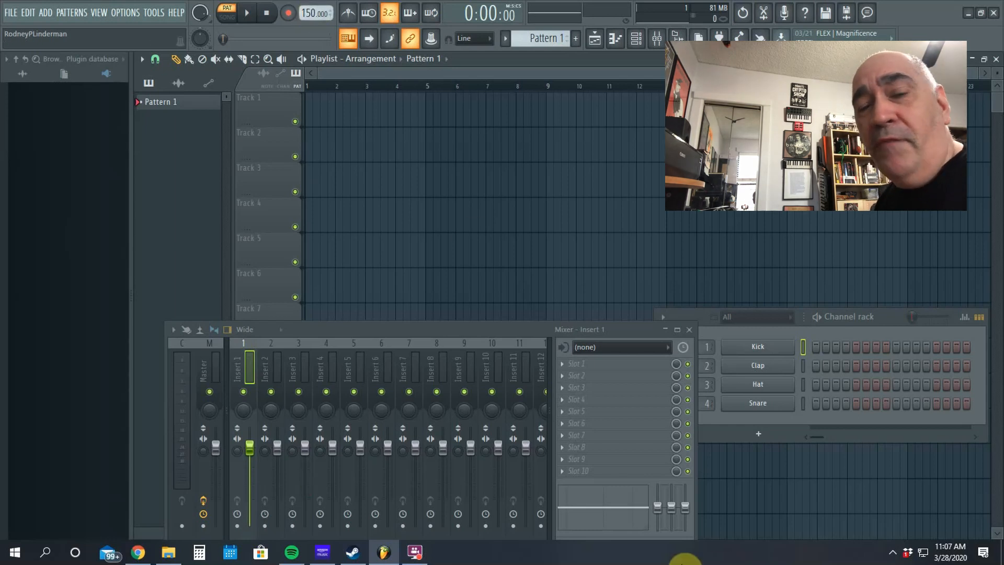
Import Tutorial_1_150_BPM.wav from the Samples folder onto playlist Track 1 at bar 1 and route its channel to mixer track 1
{"action": "left_click", "coordinate": [166, 553]}
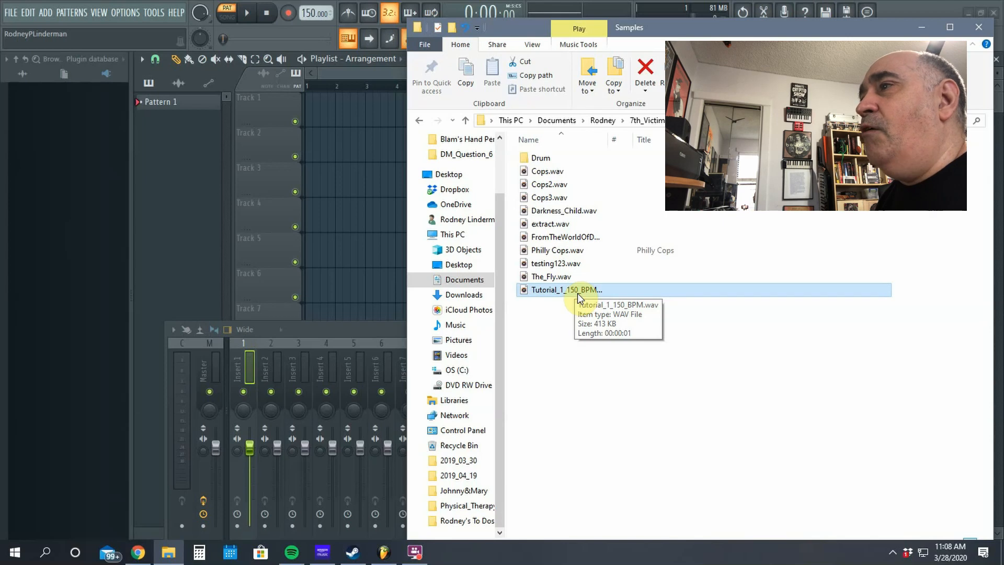
{"action": "left_click_drag", "start_coordinate": [577, 293], "coordinate": [307, 104]}
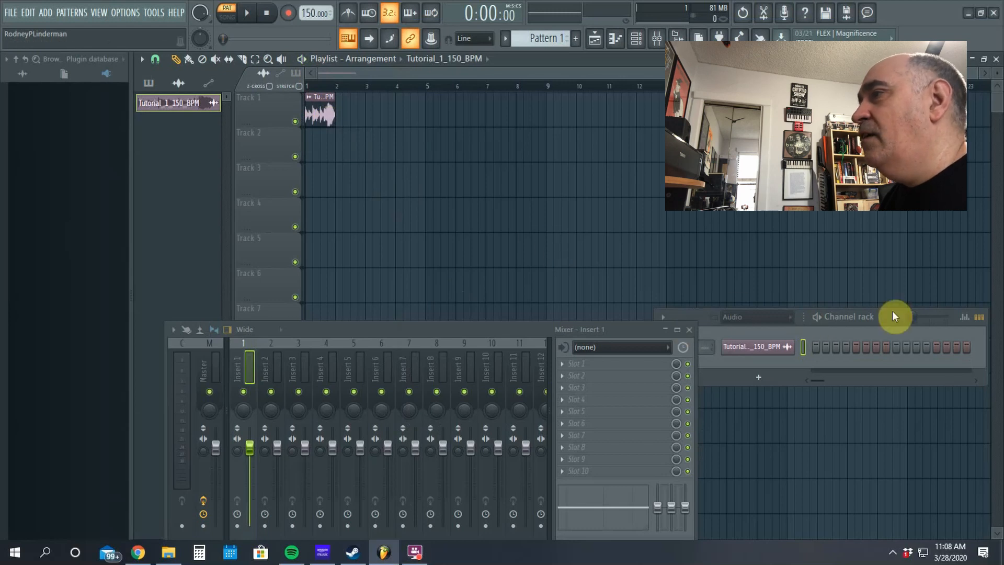
{"action": "left_click_drag", "start_coordinate": [894, 318], "coordinate": [892, 229]}
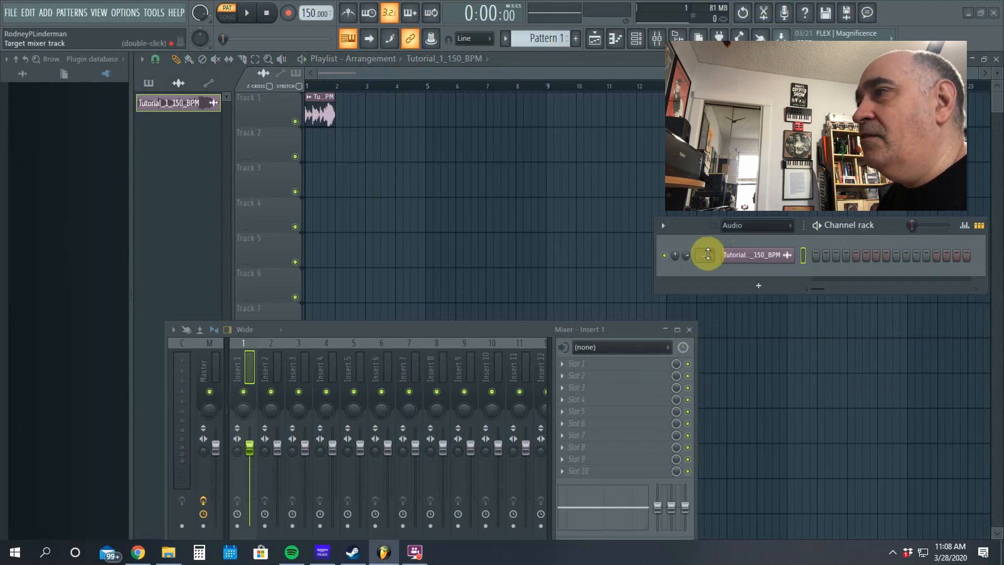
{"action": "left_click_drag", "start_coordinate": [706, 255], "coordinate": [706, 249]}
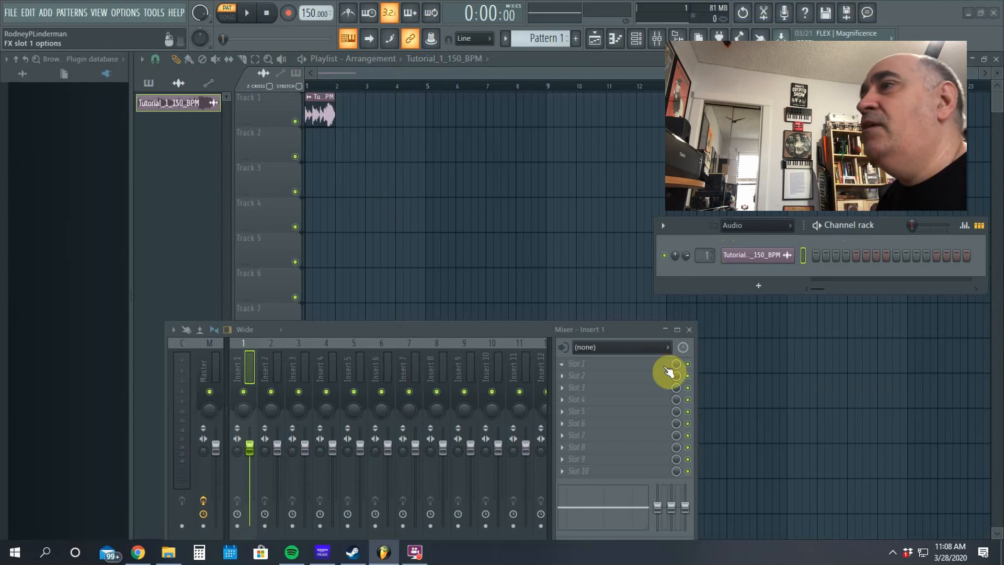
Switch playback from pattern to song mode and audition the drum loop in the playlist
{"action": "left_click", "coordinate": [249, 14]}
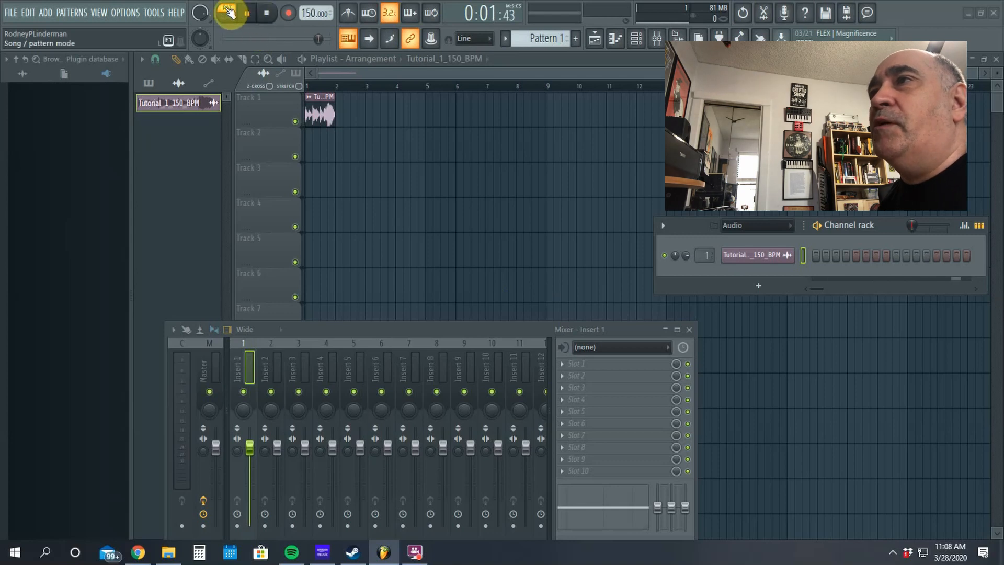
{"action": "left_click", "coordinate": [268, 15]}
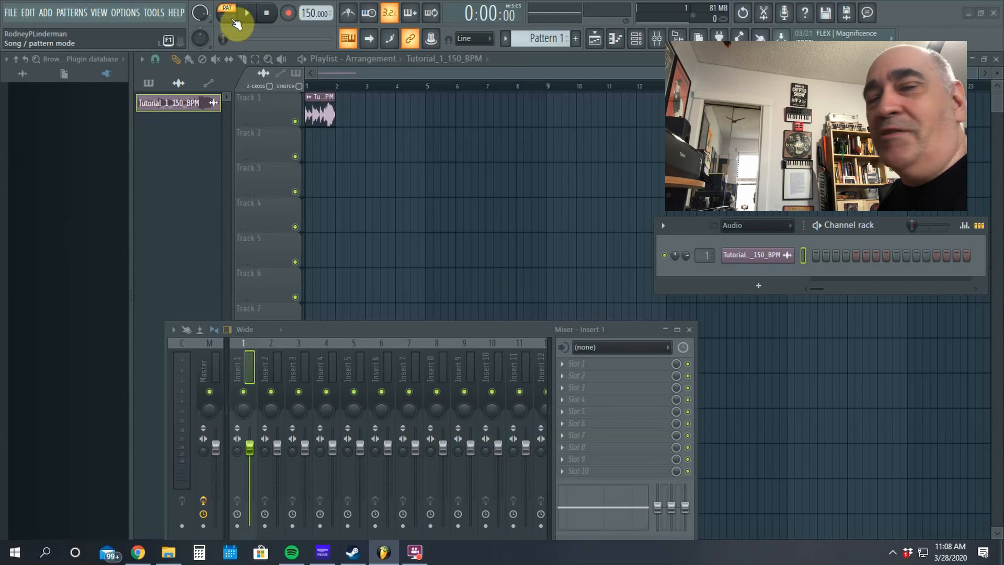
{"action": "left_click", "coordinate": [236, 22]}
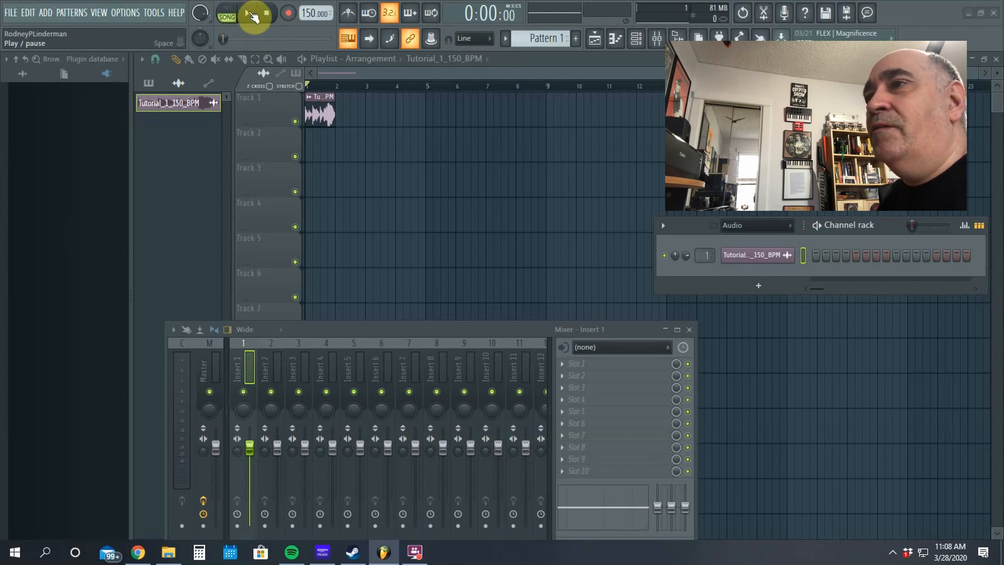
{"action": "left_click", "coordinate": [253, 16]}
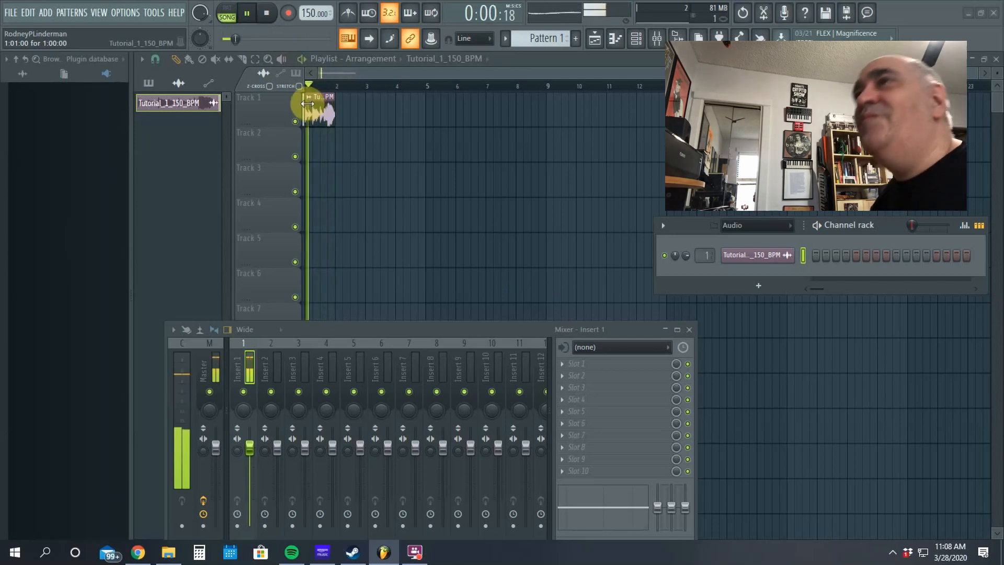
{"action": "left_click", "coordinate": [270, 18]}
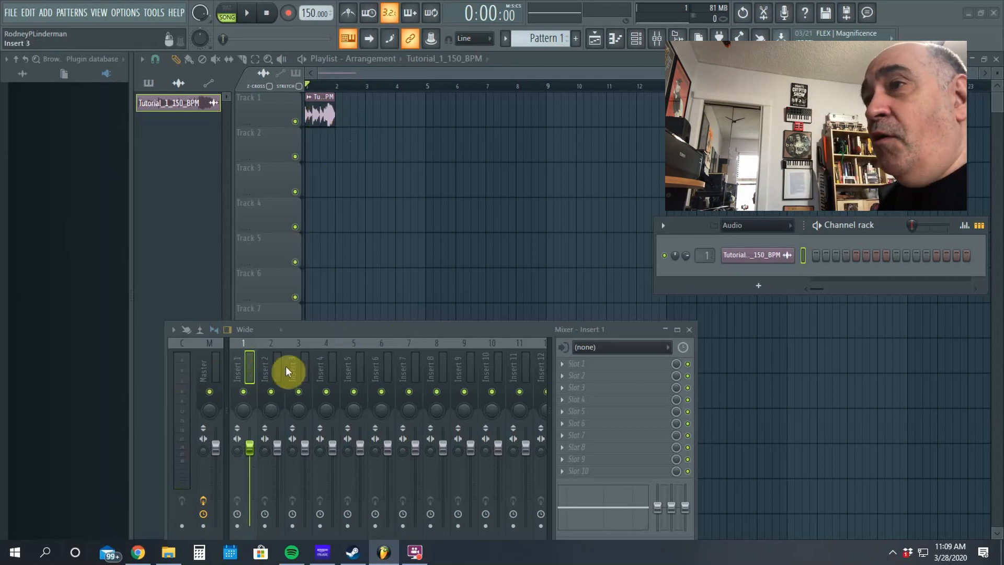
Load Vocodex into effect slot 1 of mixer Insert 1 with its window detached, and audition the loop through it
{"action": "left_click", "coordinate": [570, 366]}
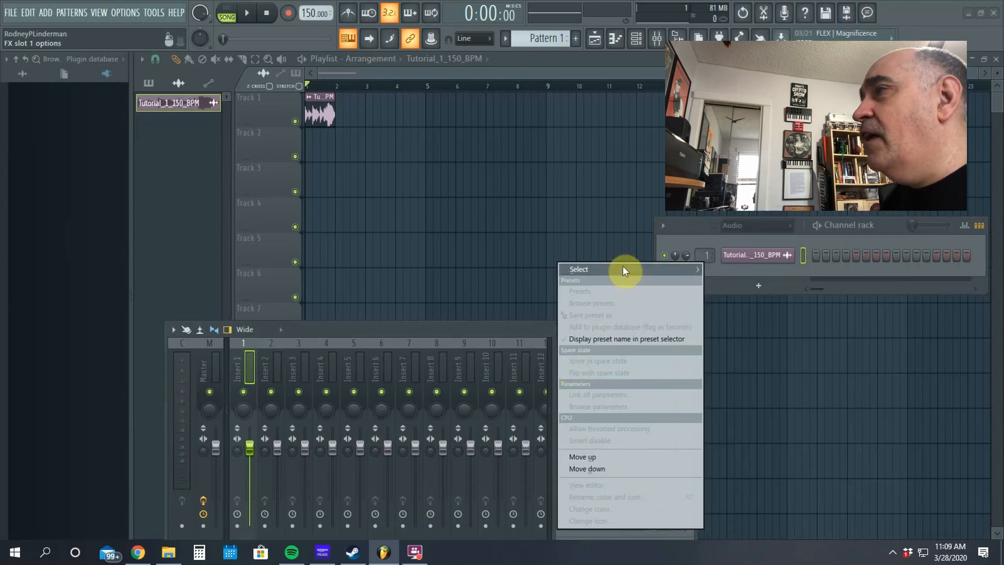
{"action": "mouse_move", "coordinate": [622, 269]}
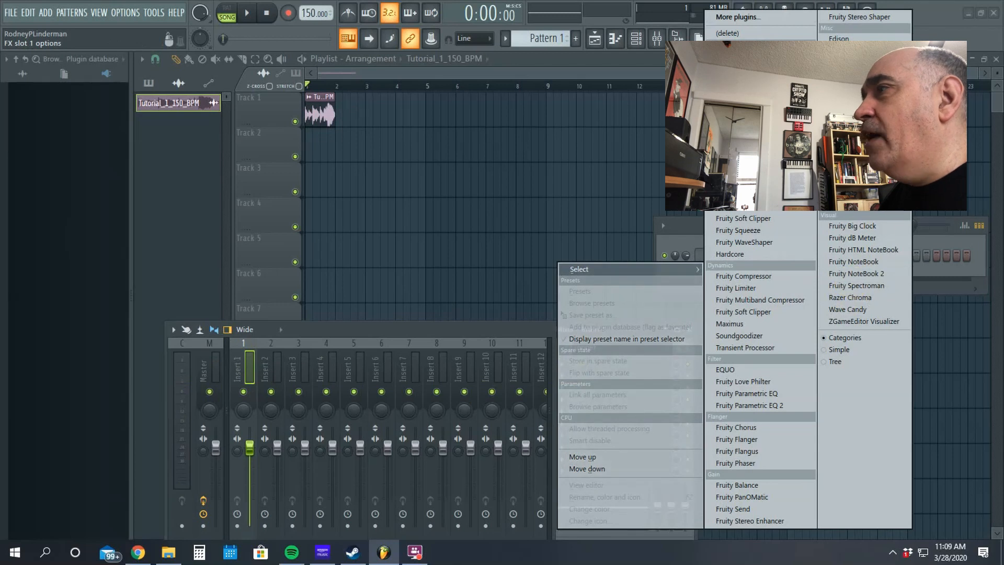
{"action": "left_click", "coordinate": [847, 203]}
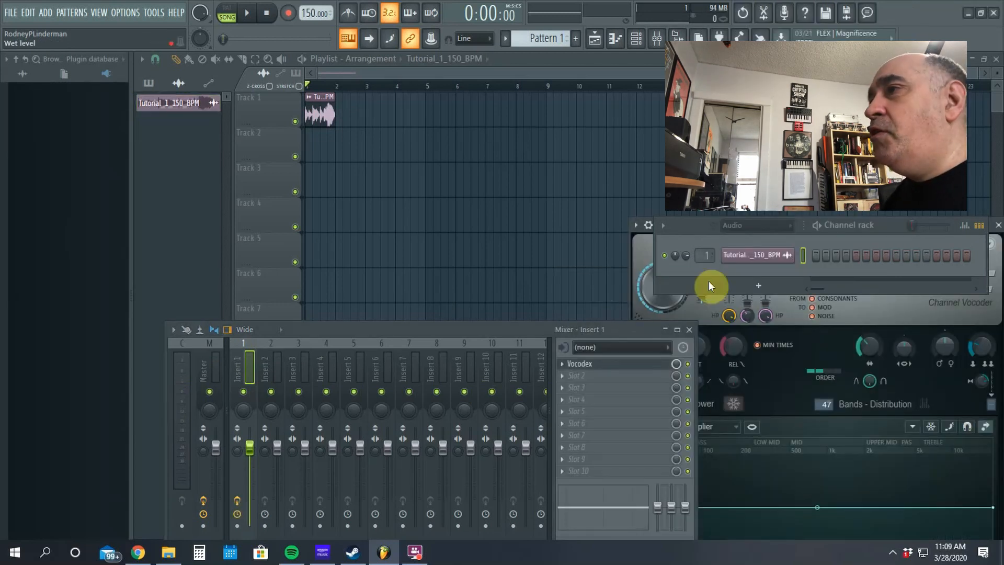
{"action": "left_click", "coordinate": [640, 230]}
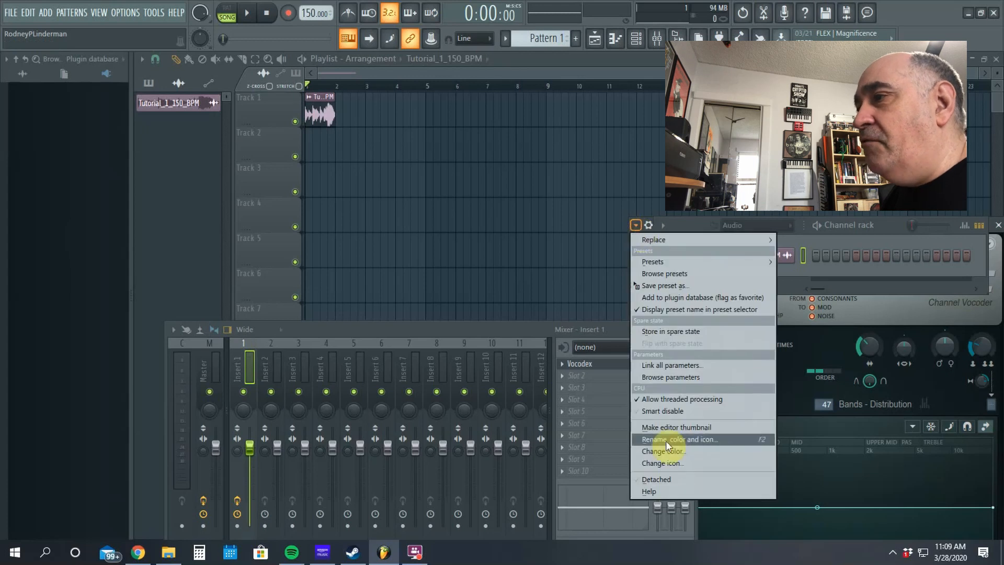
{"action": "left_click", "coordinate": [675, 482]}
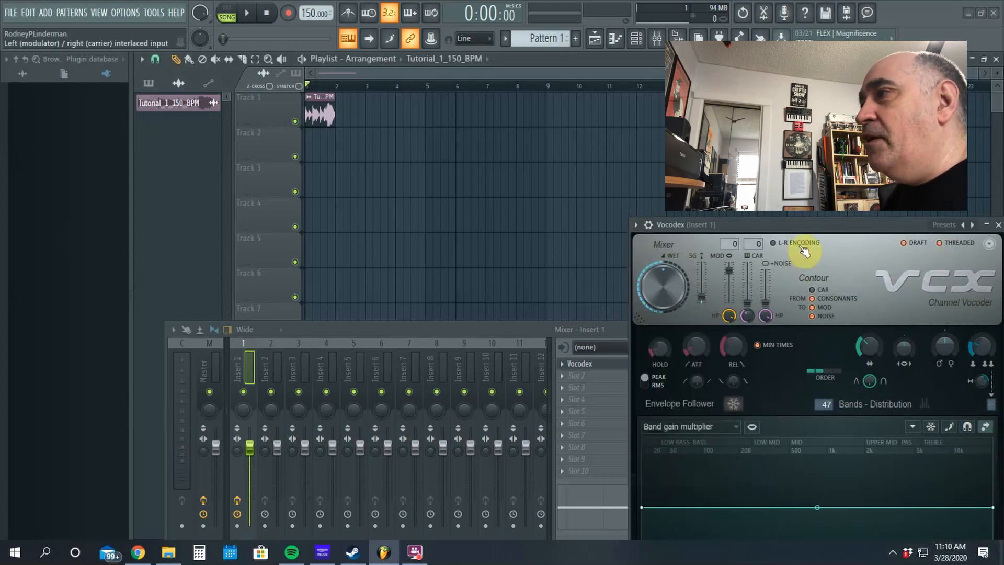
{"action": "left_click_drag", "start_coordinate": [795, 221], "coordinate": [743, 157]}
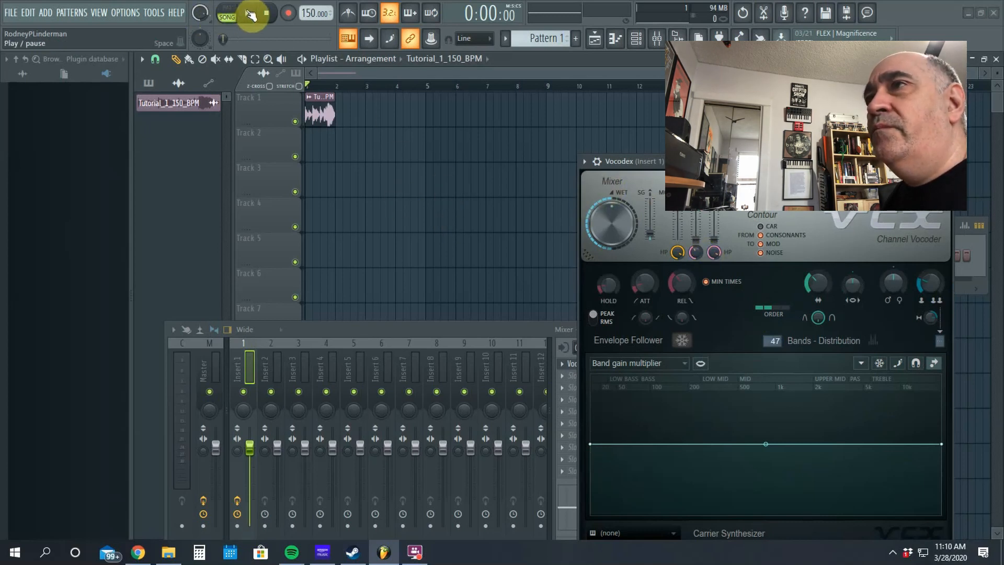
{"action": "left_click", "coordinate": [249, 17]}
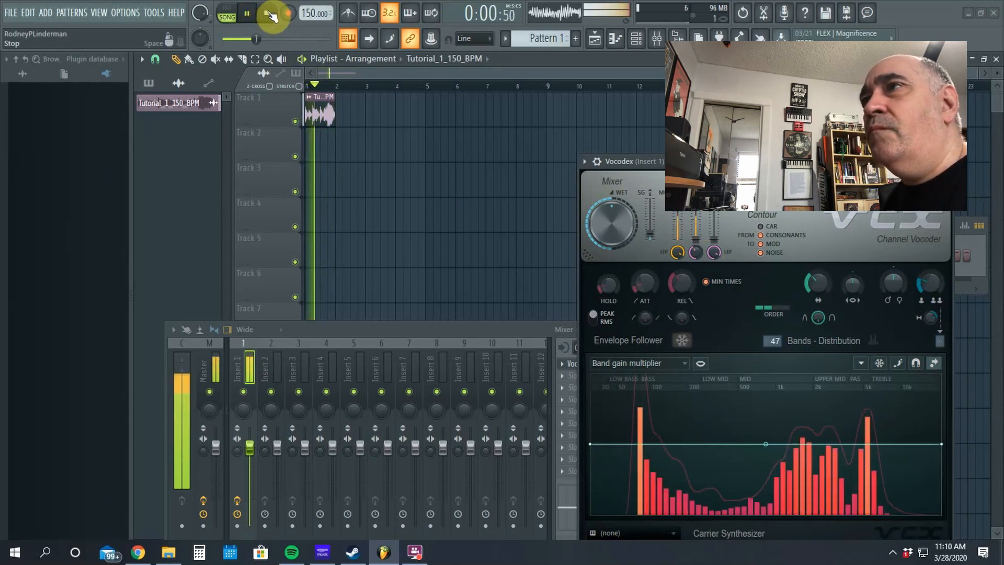
{"action": "left_click", "coordinate": [271, 16]}
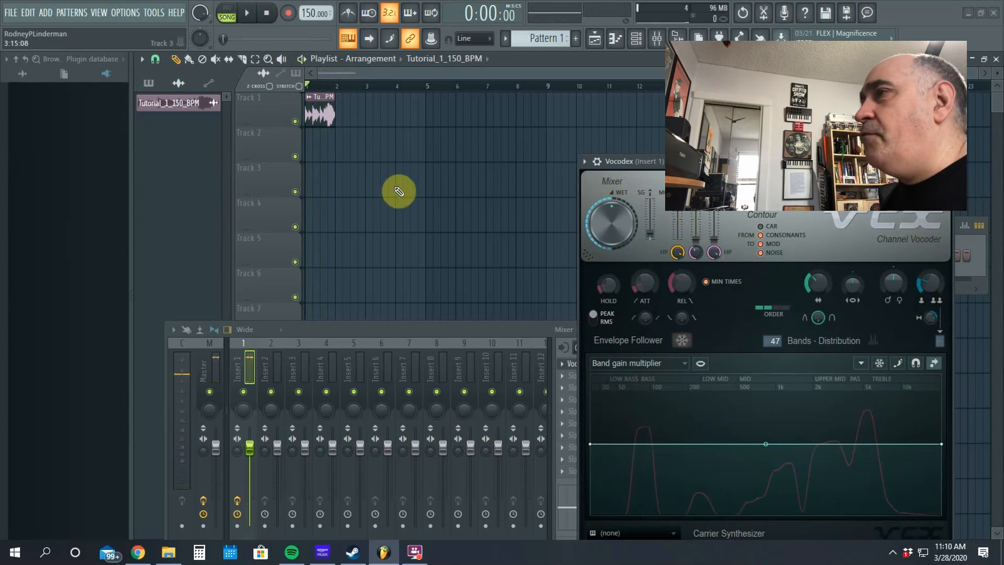
Load the Chord preset in Vocodex and audition the drum loop with it
{"action": "left_click", "coordinate": [587, 162]}
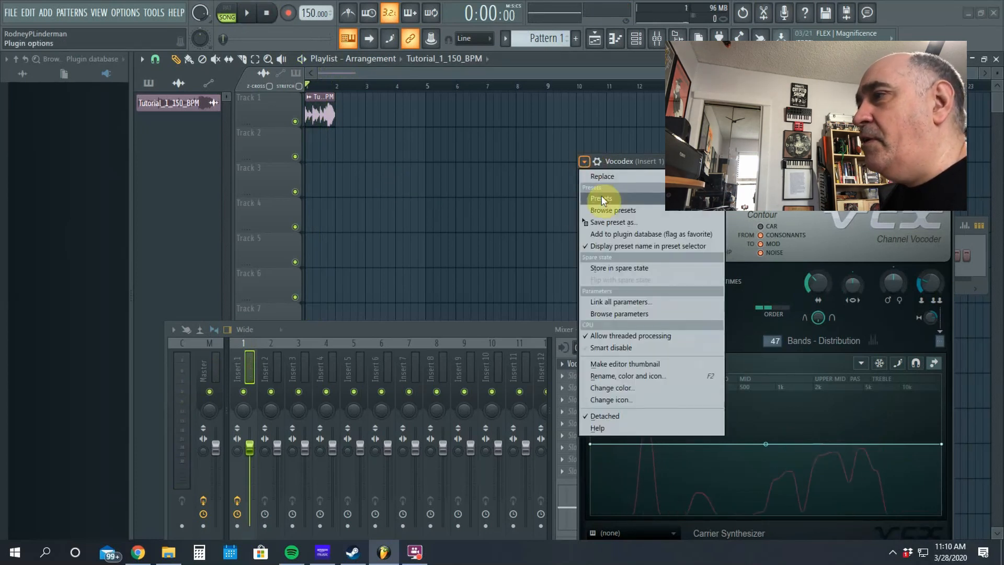
{"action": "mouse_move", "coordinate": [604, 200]}
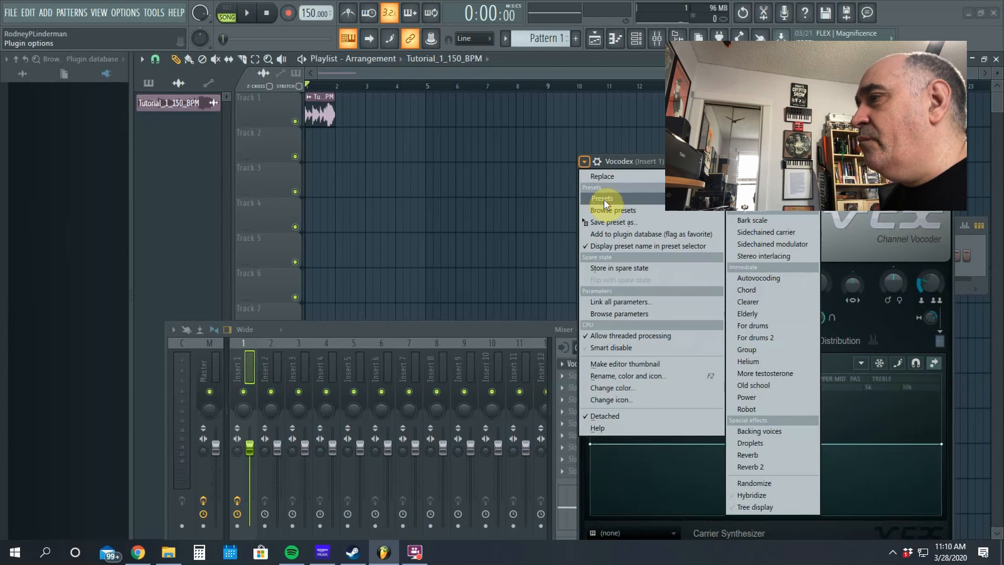
{"action": "left_click", "coordinate": [757, 293]}
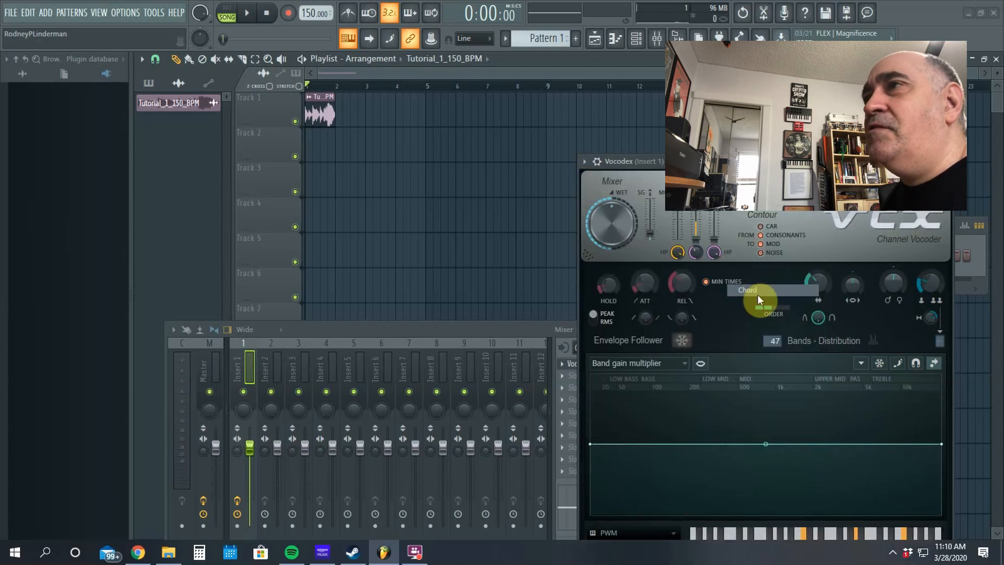
{"action": "left_click", "coordinate": [255, 16]}
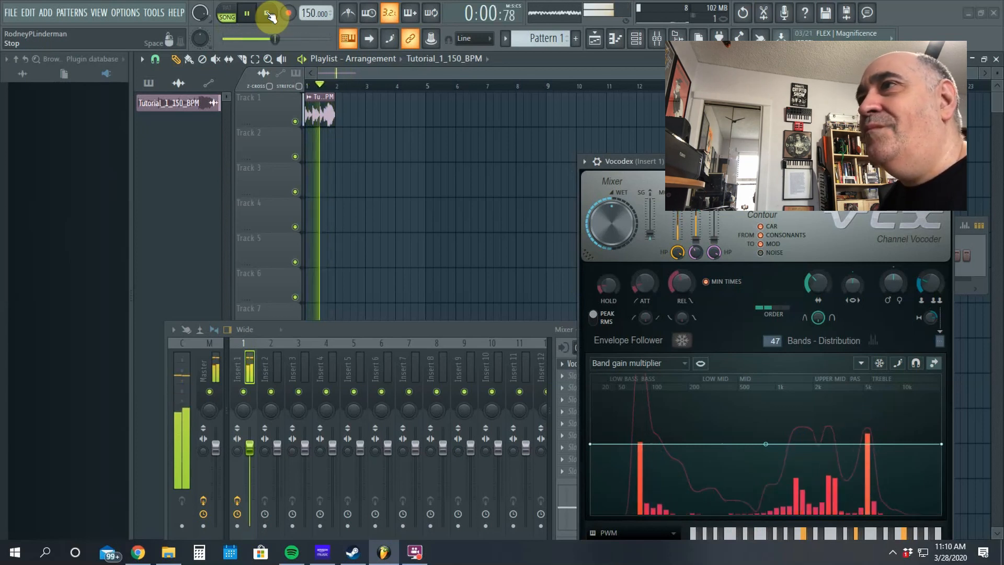
{"action": "left_click", "coordinate": [268, 14]}
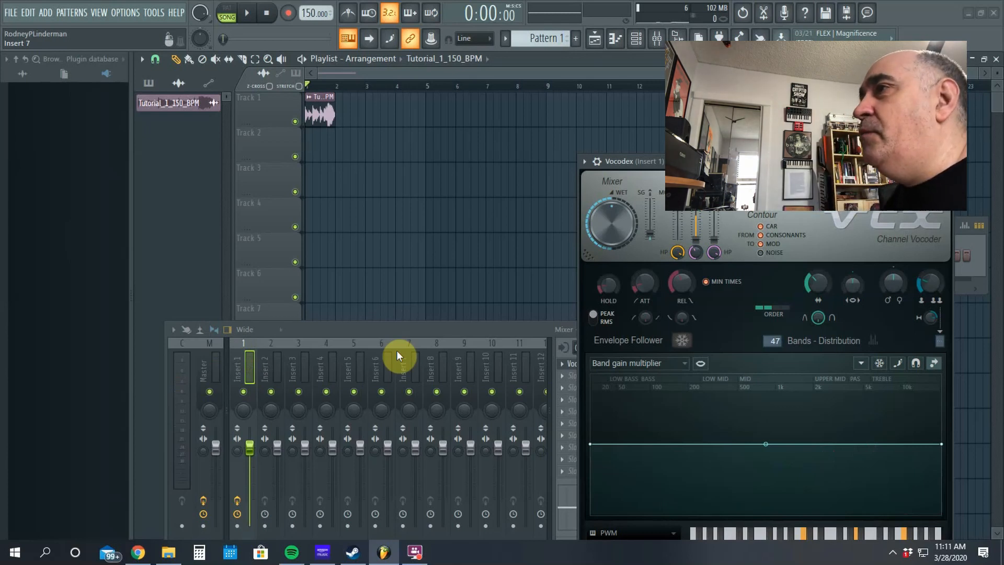
Load the Robot preset in Vocodex, audition the drum loop with it, and close the plugin window
{"action": "left_click", "coordinate": [584, 162]}
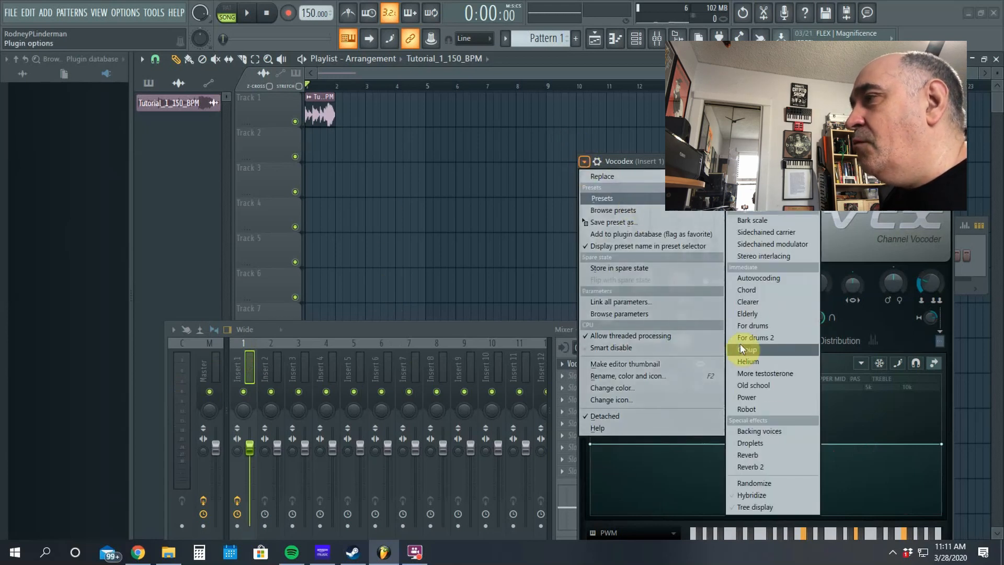
{"action": "left_click", "coordinate": [762, 411]}
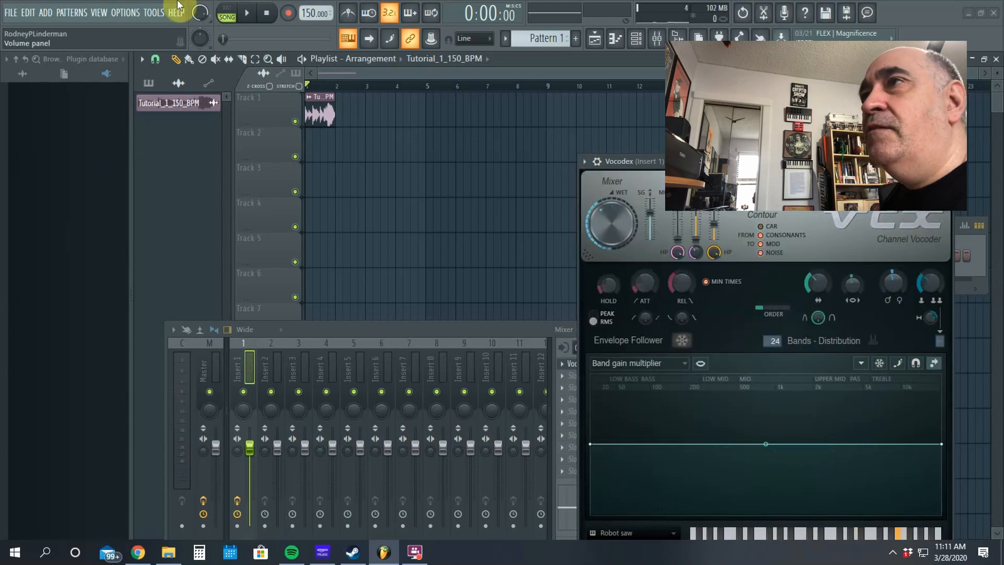
{"action": "left_click", "coordinate": [247, 14]}
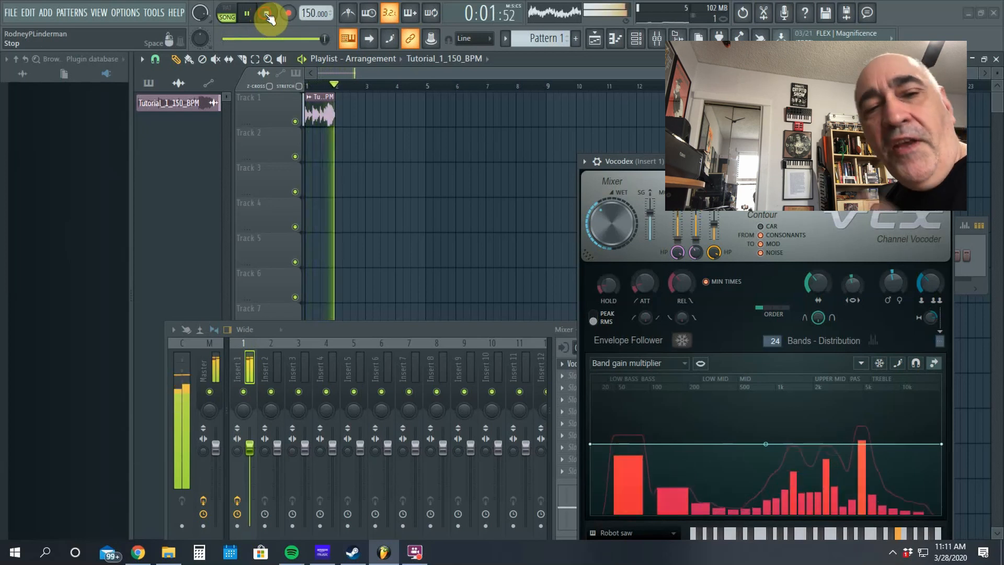
{"action": "left_click", "coordinate": [267, 14]}
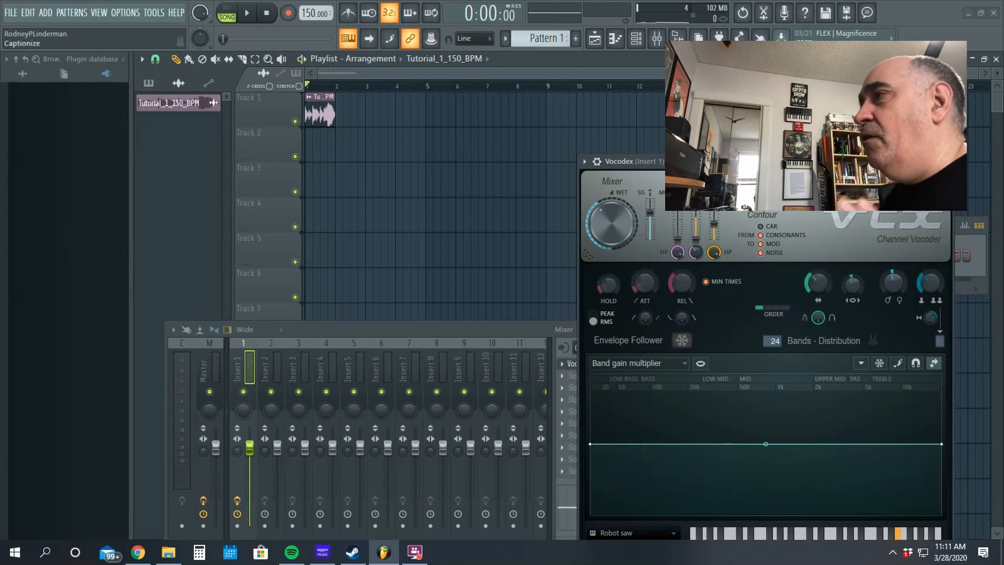
{"action": "left_click", "coordinate": [944, 162]}
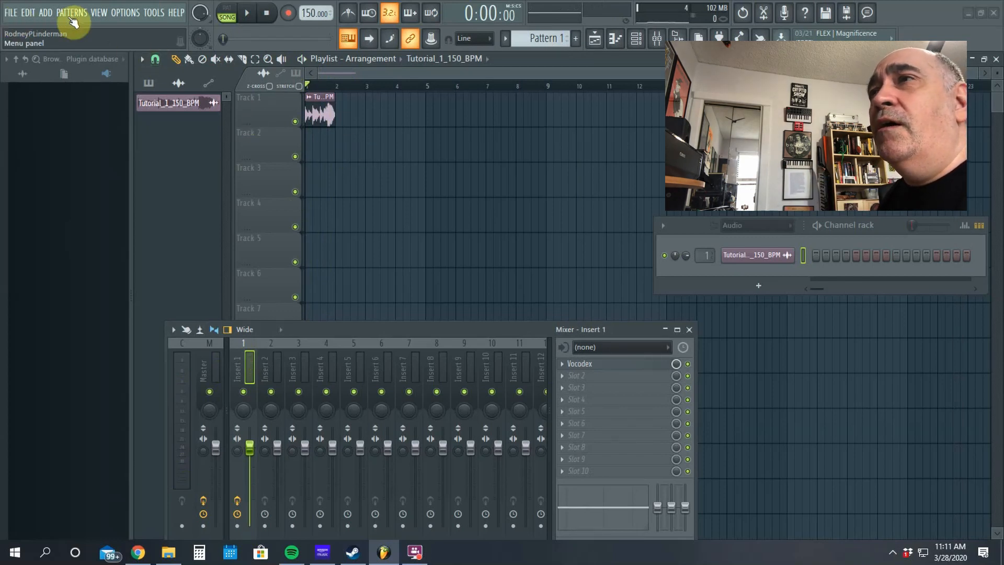
Duplicate the drum loop clip on playlist Track 1 and place the copy at bar 2
{"action": "left_click", "coordinate": [256, 62]}
{"action": "left_click_drag", "start_coordinate": [302, 97], "coordinate": [322, 105]}
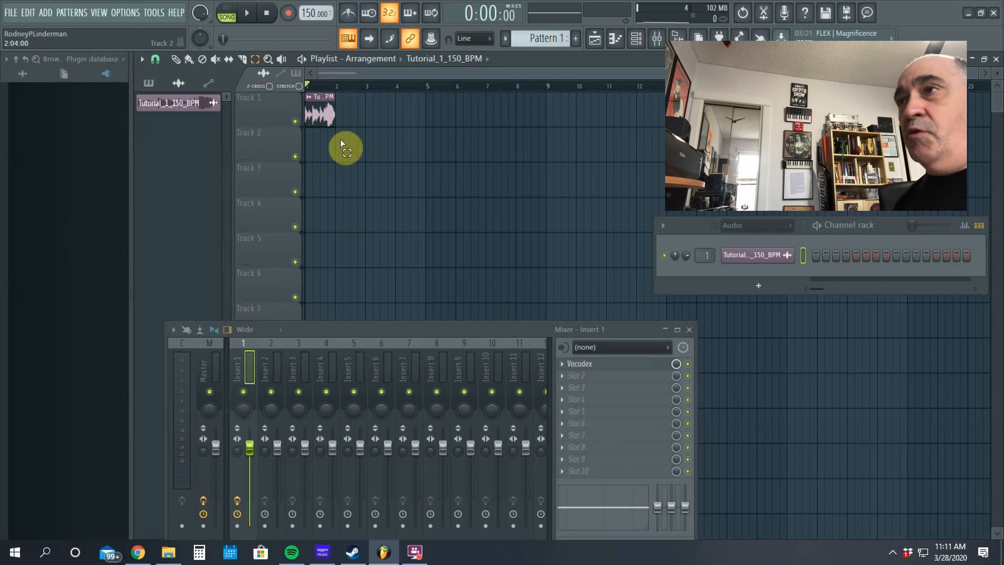
{"action": "left_click", "coordinate": [321, 105]}
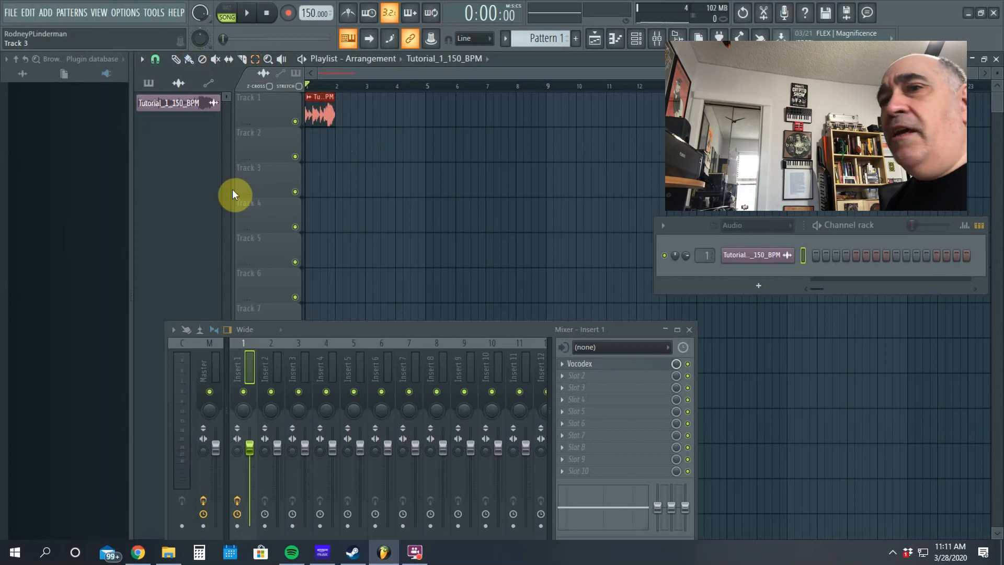
{"action": "key", "text": "ctrl+v"}
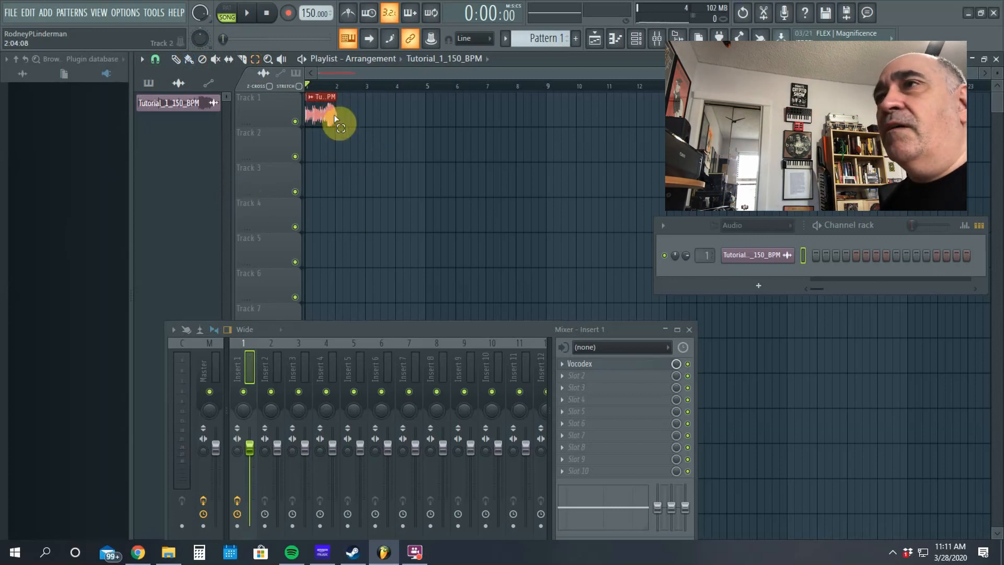
{"action": "left_click", "coordinate": [177, 59]}
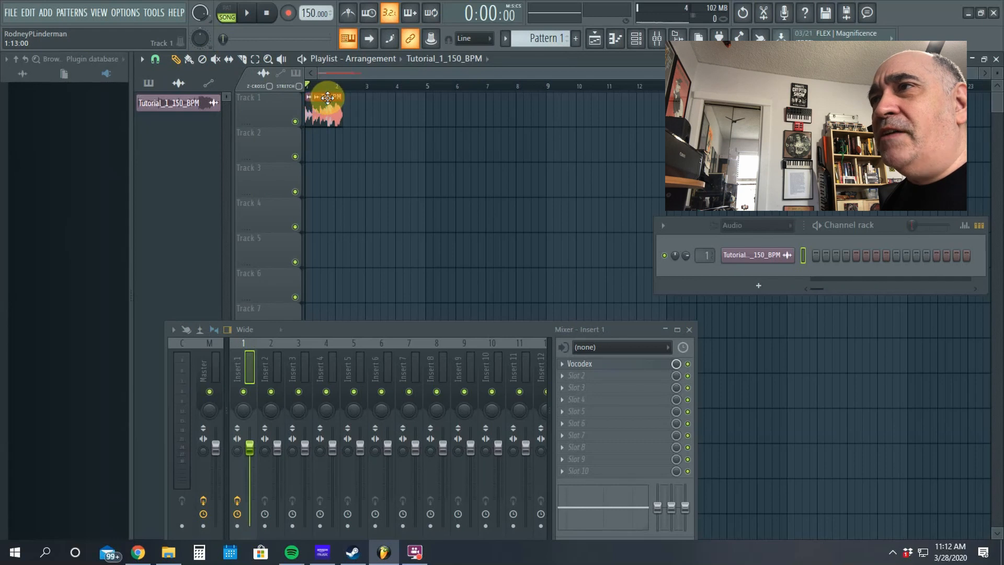
{"action": "left_click", "coordinate": [342, 101]}
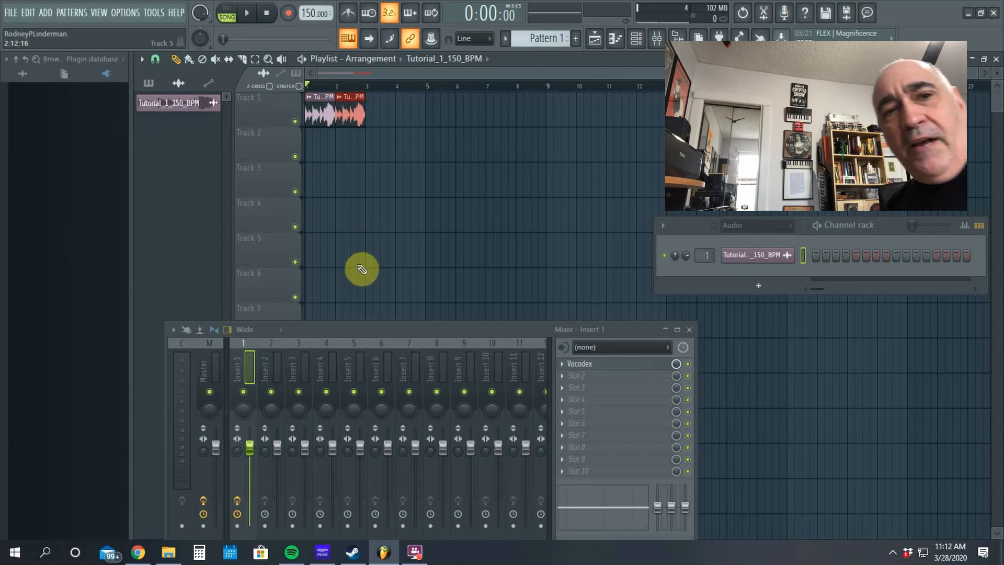
Duplicate both Track 1 clips into bars 3 and 4, clear the selection, and audition the four-bar loop
{"action": "key", "text": "ctrl+a"}
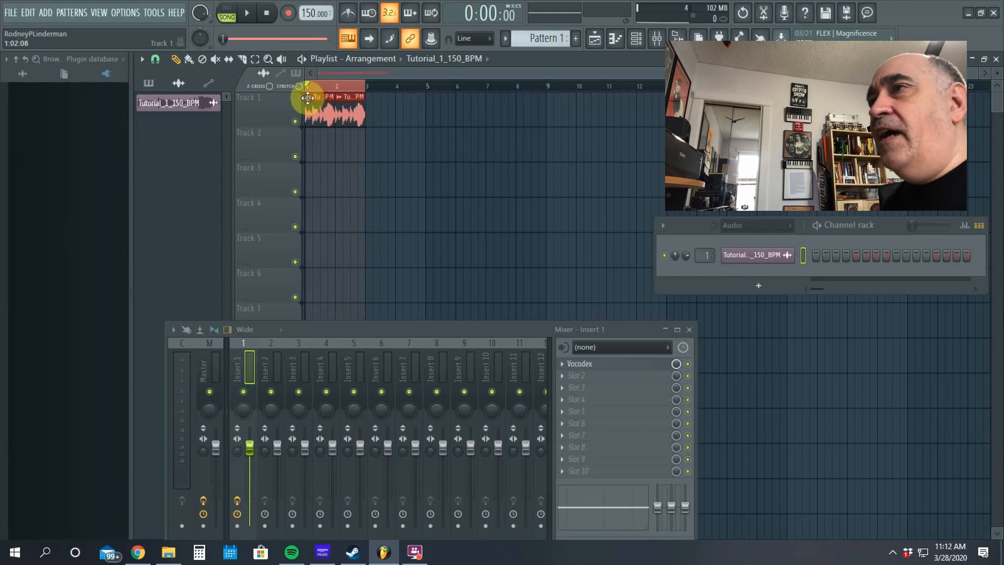
{"action": "left_click_drag", "start_coordinate": [307, 98], "coordinate": [386, 111]}
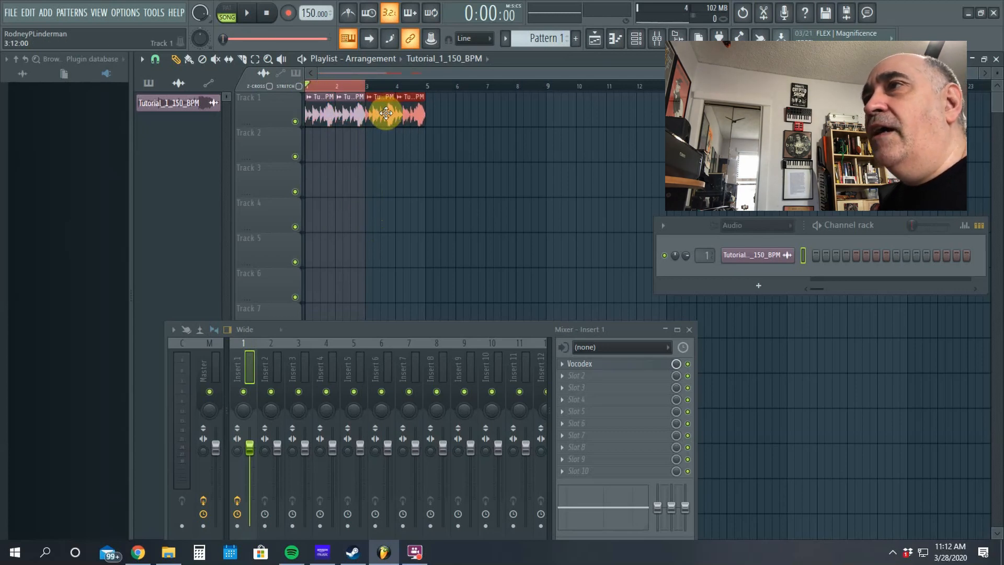
{"action": "left_click", "coordinate": [233, 58]}
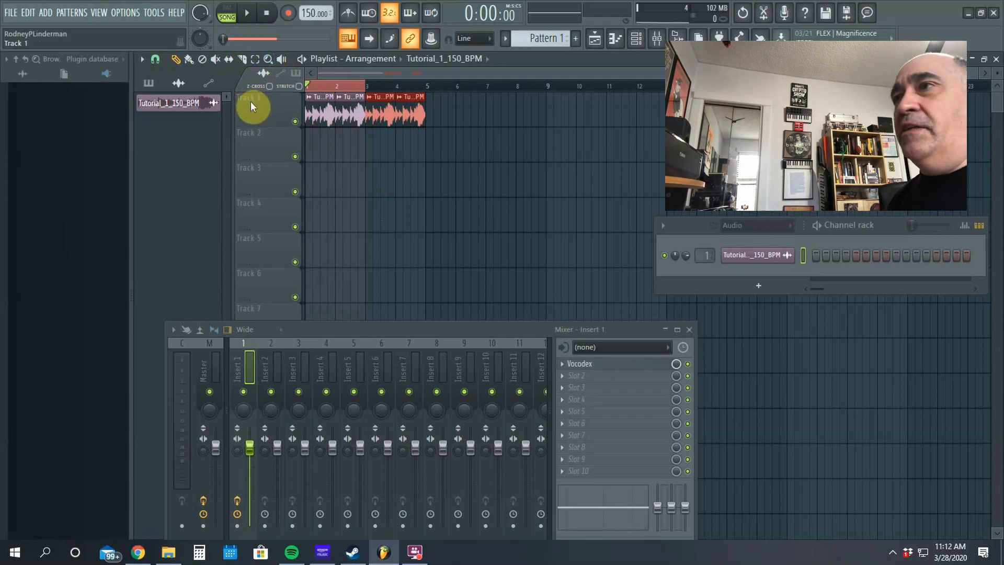
{"action": "left_click", "coordinate": [324, 89]}
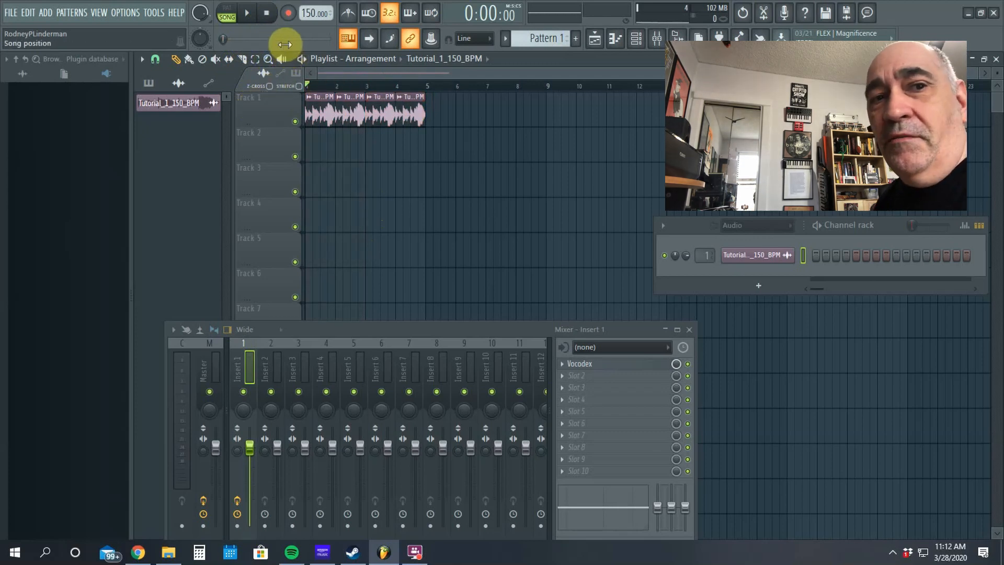
{"action": "left_click", "coordinate": [249, 16]}
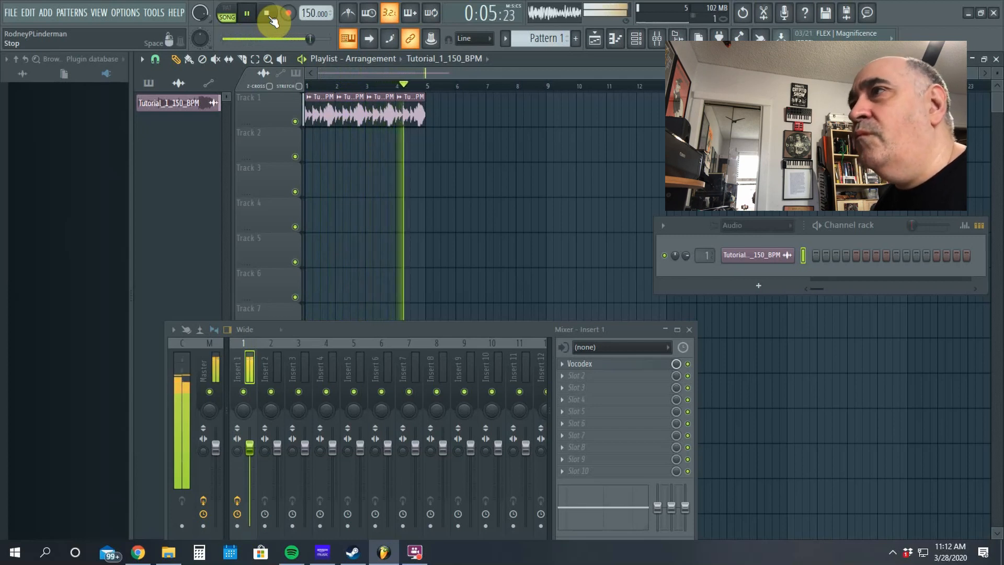
{"action": "left_click", "coordinate": [270, 17]}
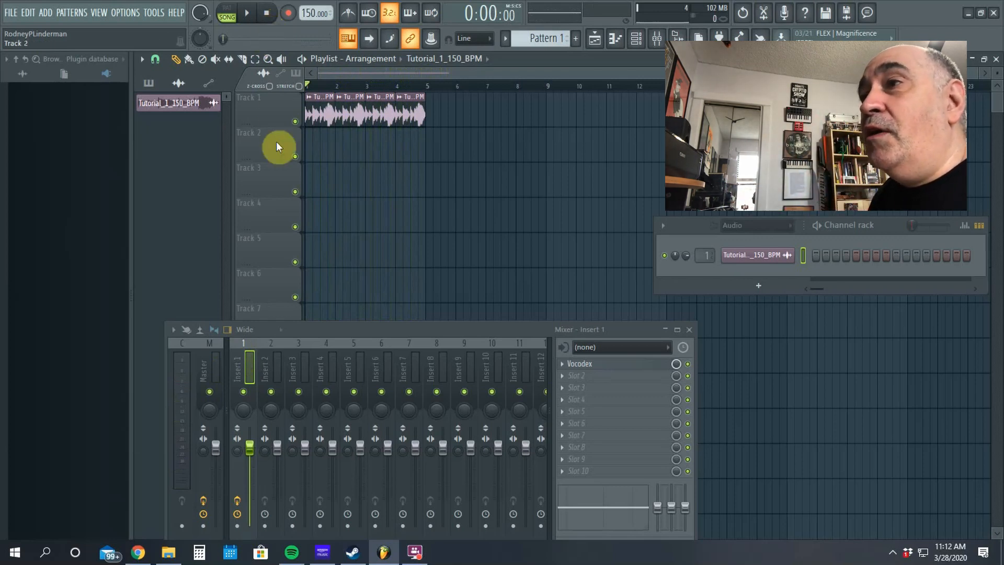
Open the Edison audio editor on mixer Insert 2 and detach its window
{"action": "left_click", "coordinate": [265, 357]}
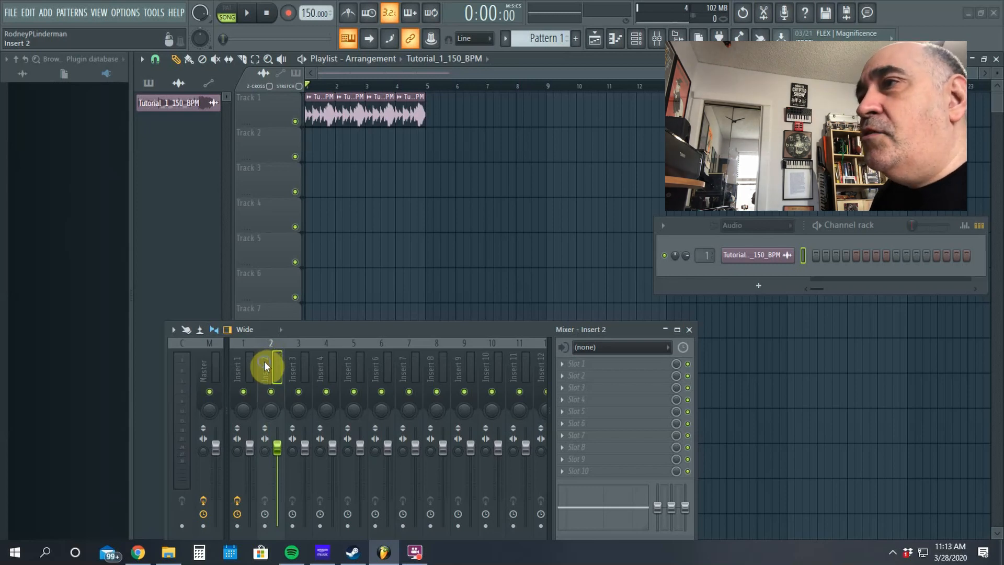
{"action": "right_click", "coordinate": [265, 361]}
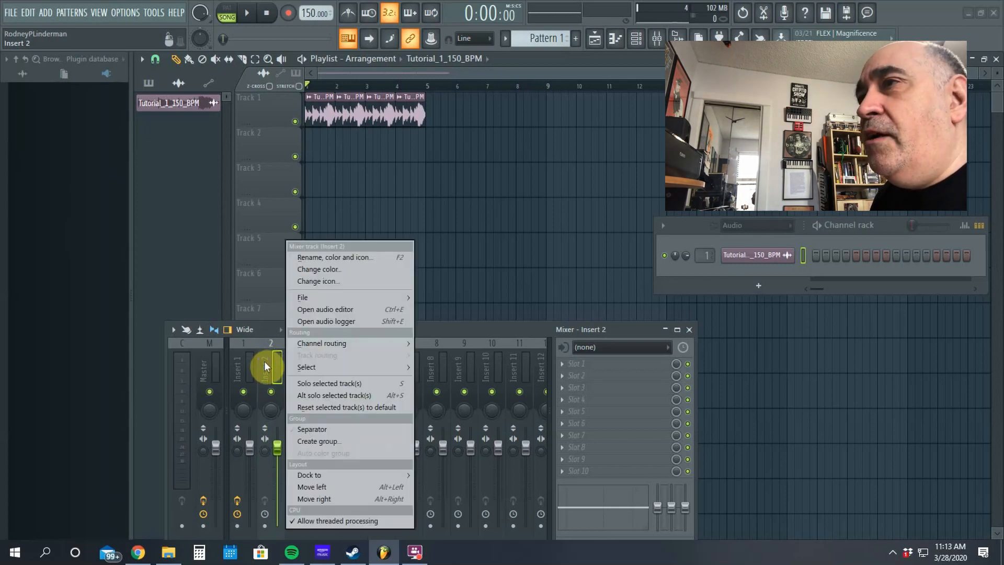
{"action": "left_click", "coordinate": [325, 307]}
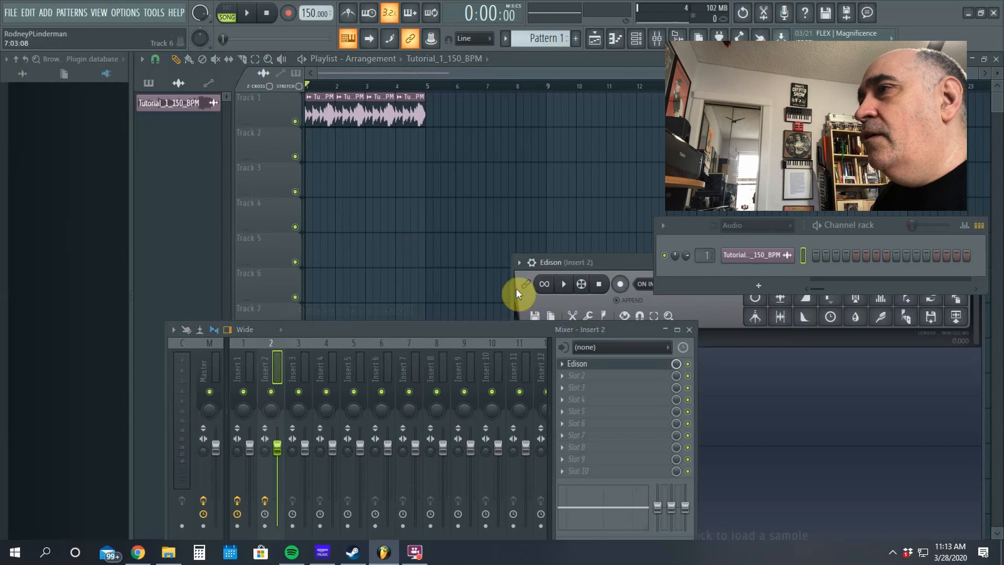
{"action": "left_click", "coordinate": [519, 262]}
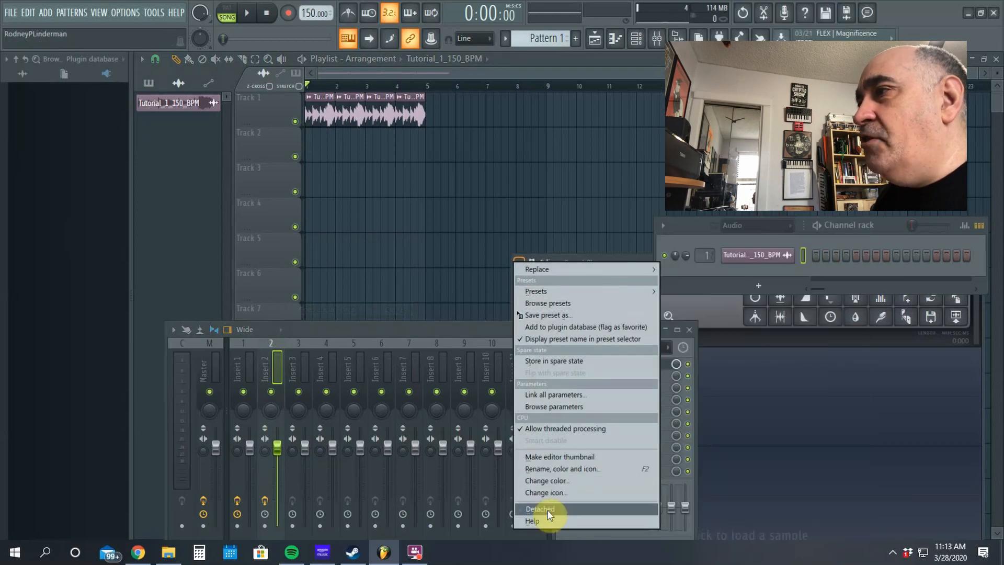
{"action": "left_click", "coordinate": [547, 510]}
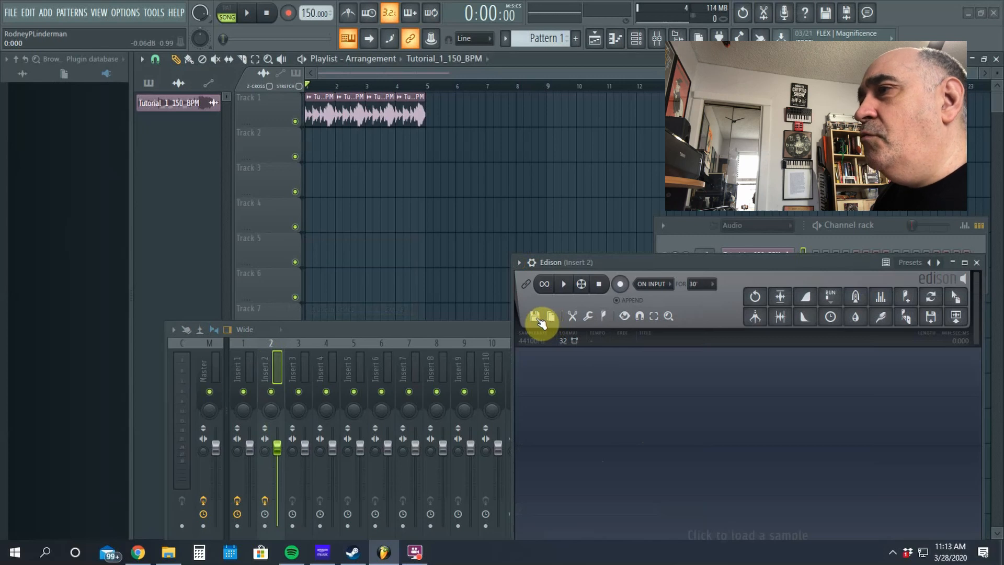
{"action": "left_click", "coordinate": [535, 317]}
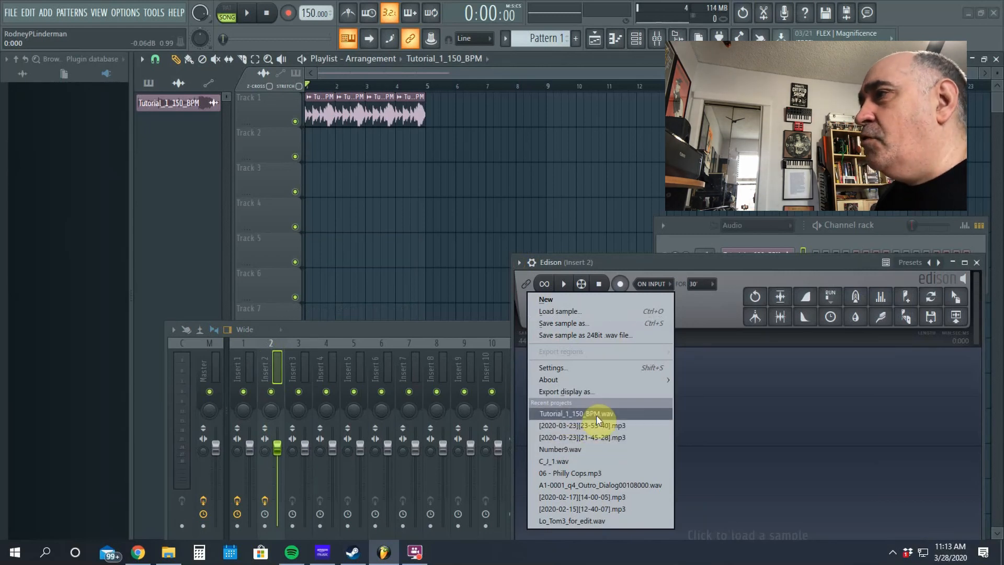
{"action": "left_click", "coordinate": [744, 269]}
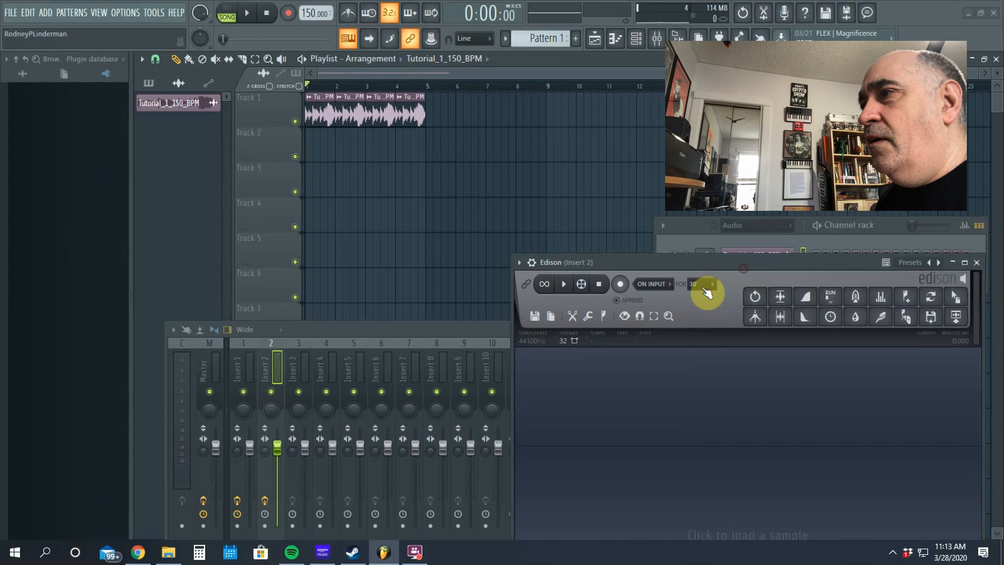
{"action": "left_click", "coordinate": [537, 315]}
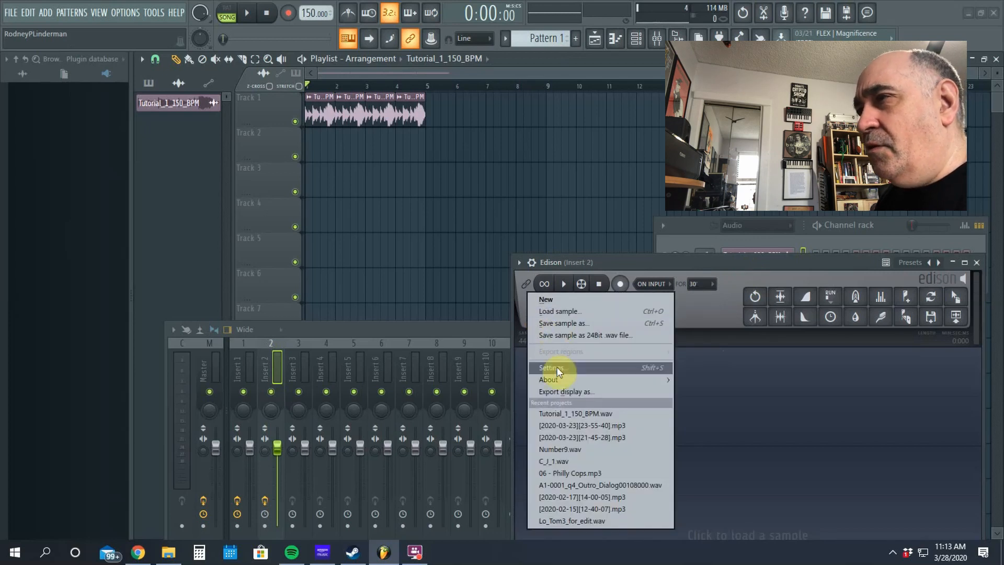
{"action": "left_click", "coordinate": [558, 309]}
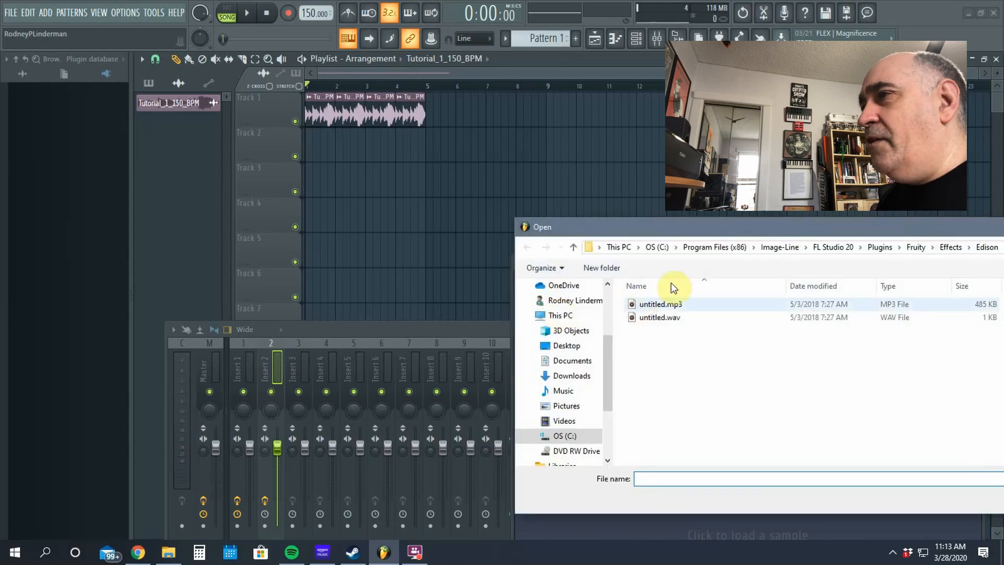
{"action": "left_click_drag", "start_coordinate": [608, 346], "coordinate": [609, 320]}
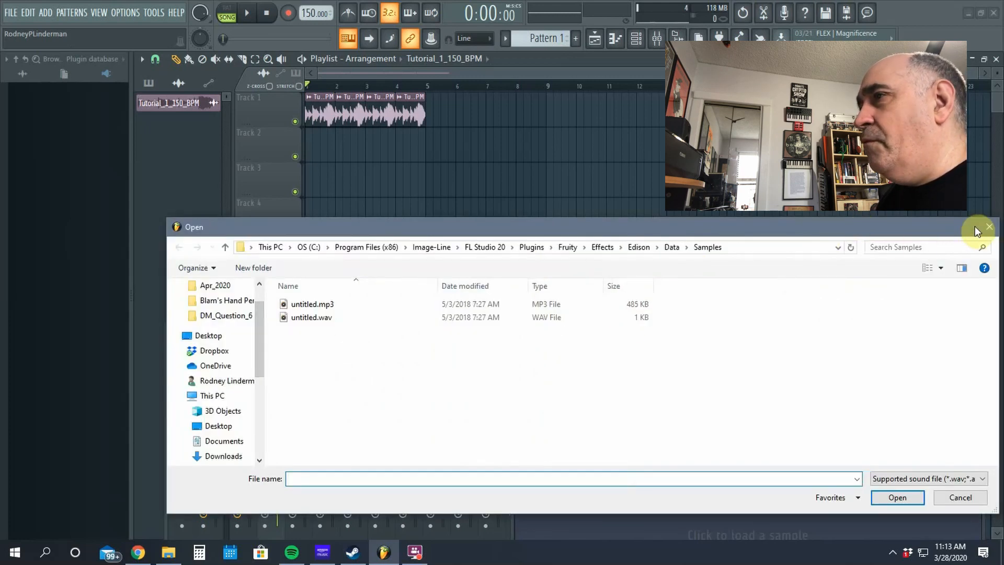
{"action": "left_click", "coordinate": [989, 229]}
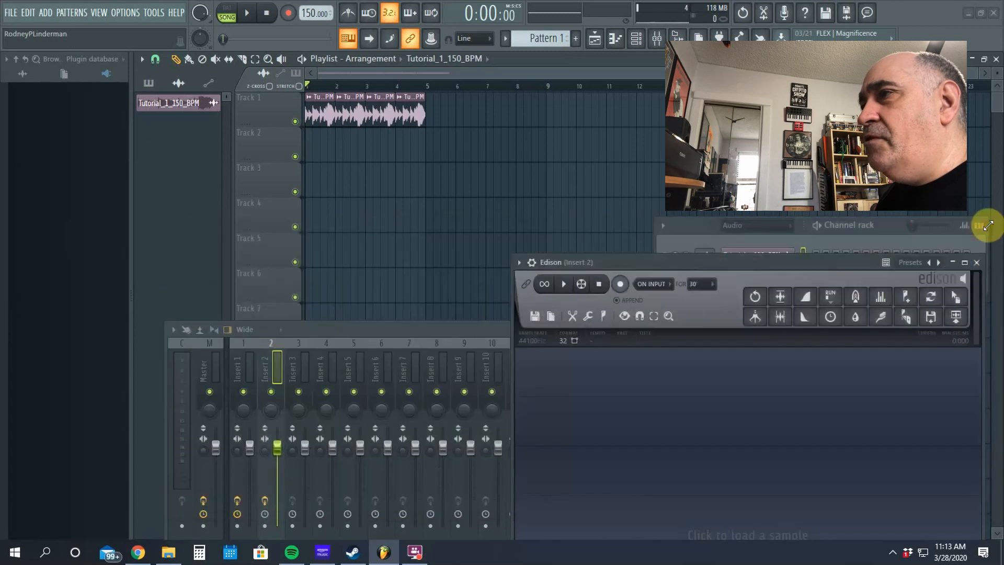
Load the recent sample Tutorial_1_150_BPM.wav into Edison and delete its loop region
{"action": "left_click", "coordinate": [525, 312]}
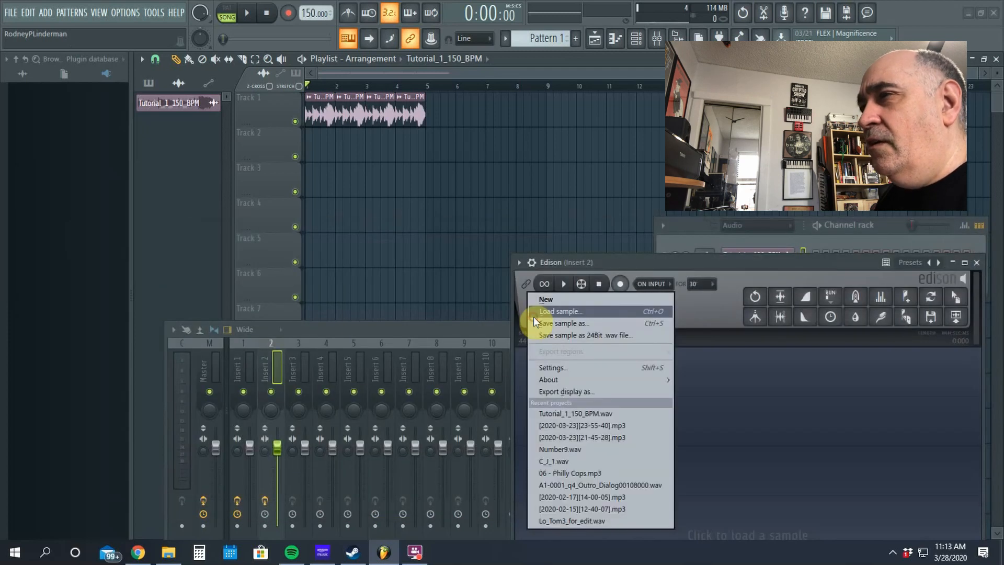
{"action": "left_click", "coordinate": [550, 414]}
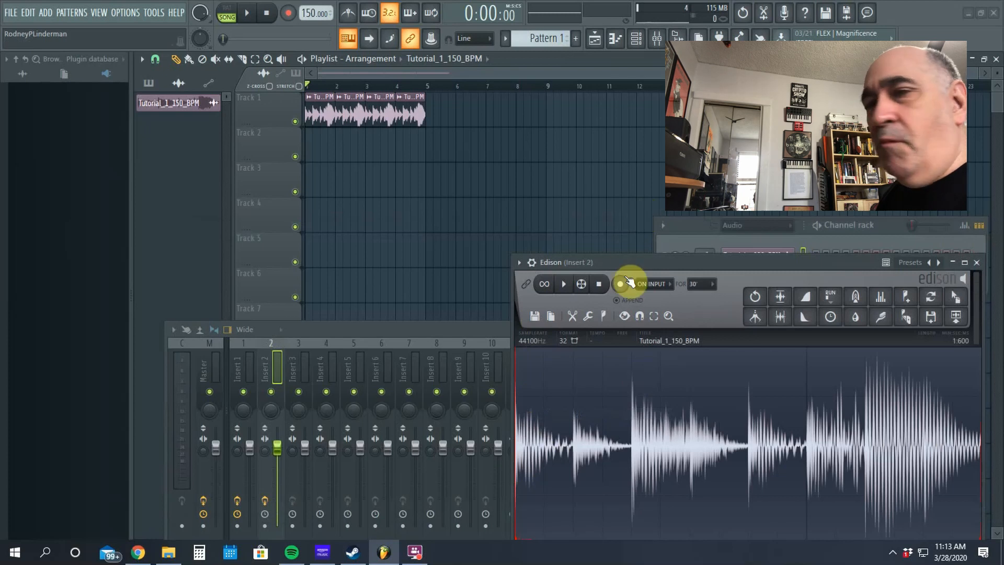
{"action": "left_click_drag", "start_coordinate": [629, 263], "coordinate": [592, 168]}
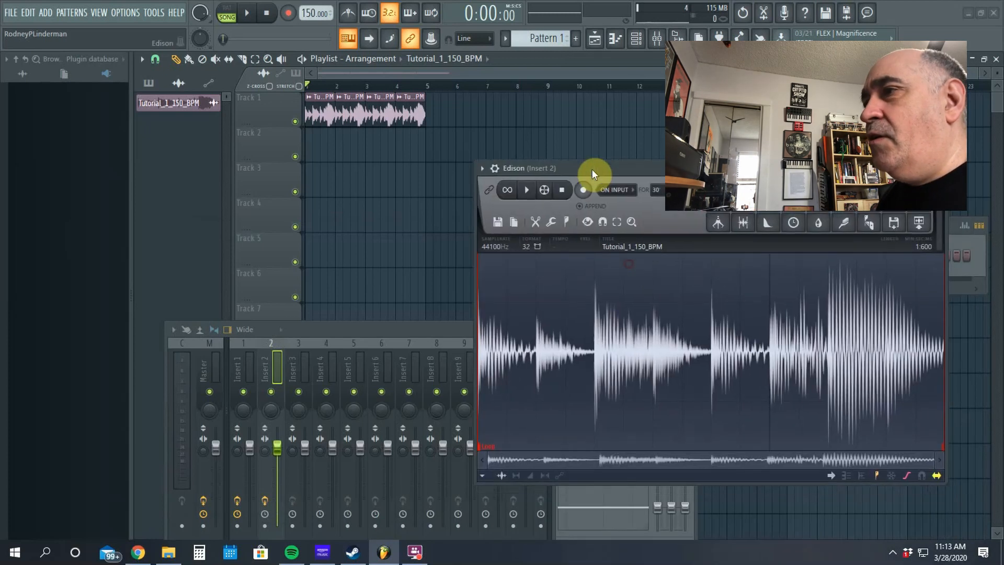
{"action": "right_click", "coordinate": [486, 446]}
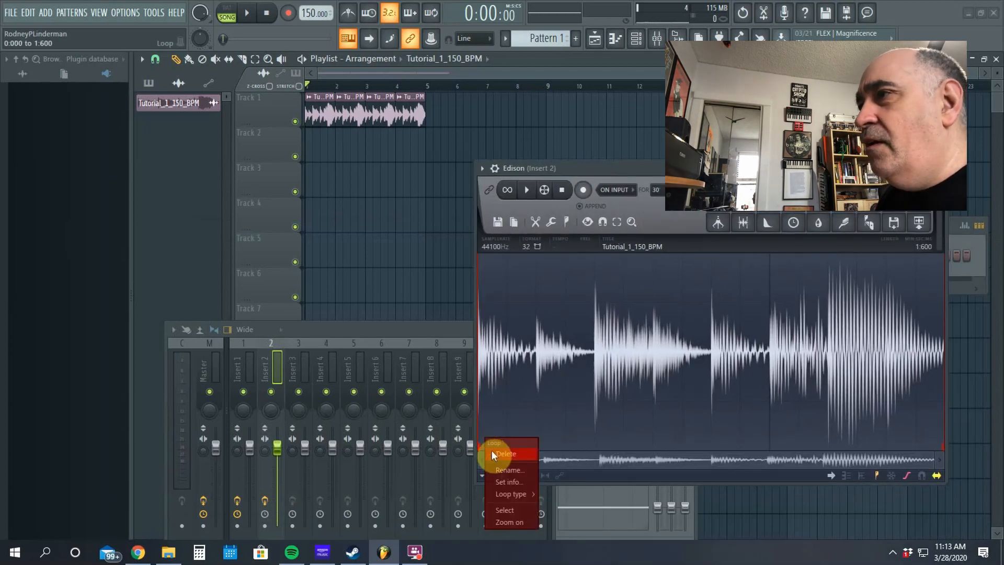
{"action": "left_click", "coordinate": [492, 452]}
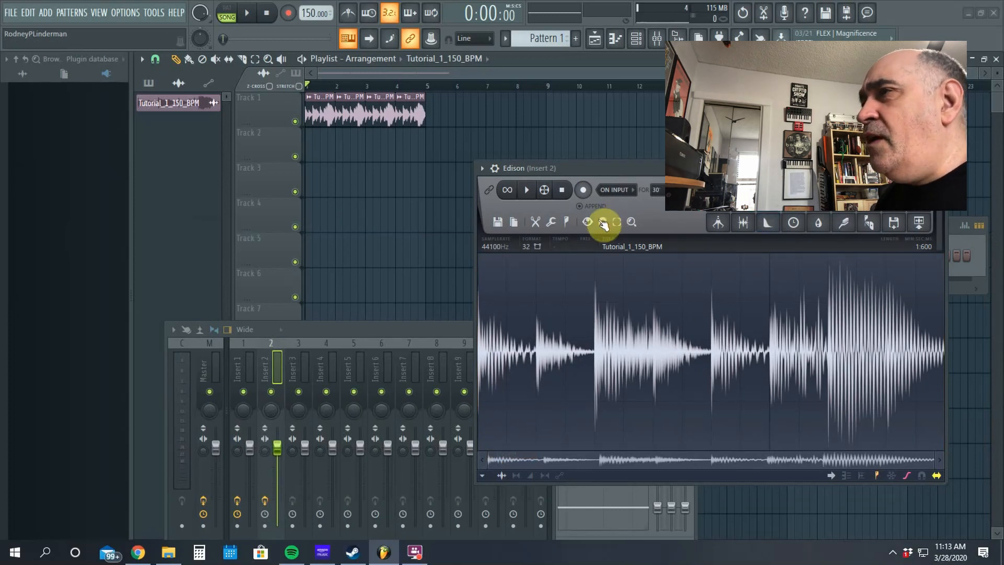
Send the edited sample to the playlist as an audio clip and close Edison
{"action": "left_click", "coordinate": [553, 223]}
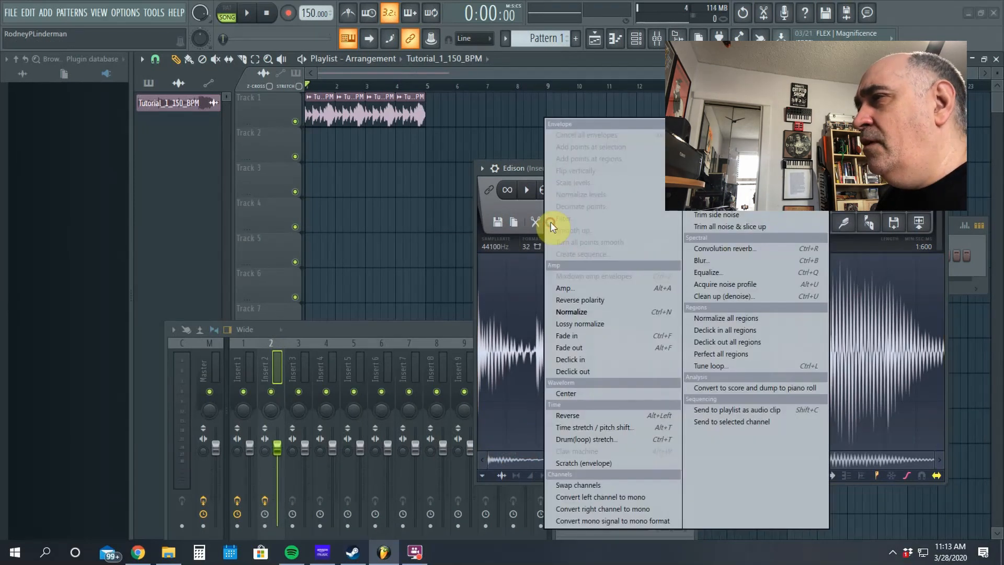
{"action": "left_click", "coordinate": [739, 409]}
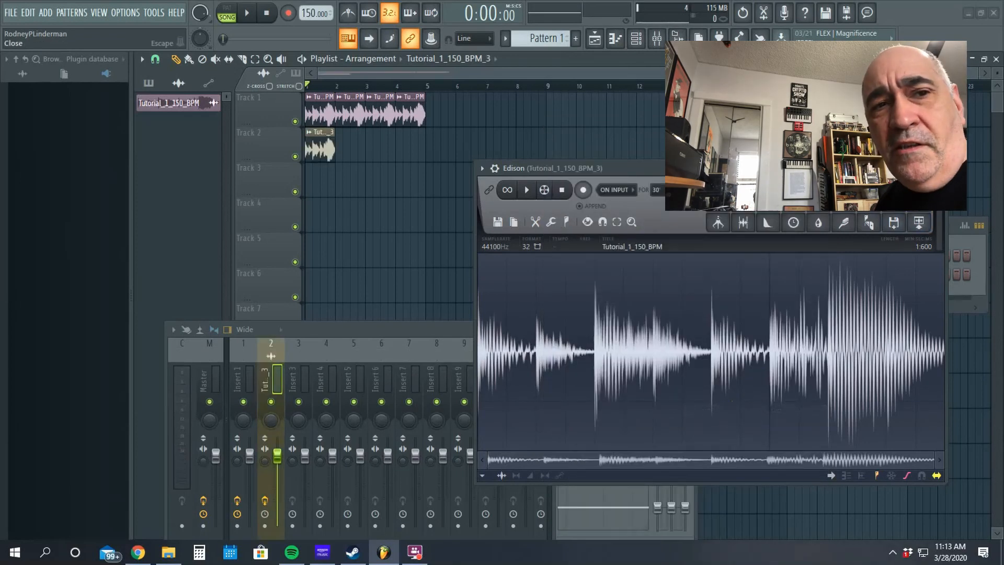
{"action": "left_click", "coordinate": [938, 168]}
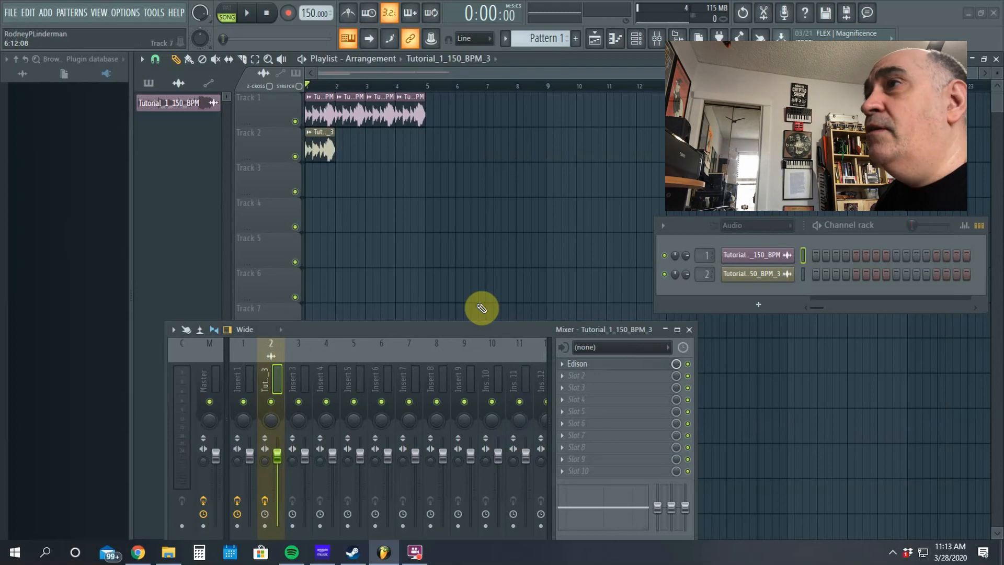
Duplicate the new audio clip on playlist Track 2 and move a copy to bar 4
{"action": "left_click", "coordinate": [255, 60]}
{"action": "left_click", "coordinate": [316, 148]}
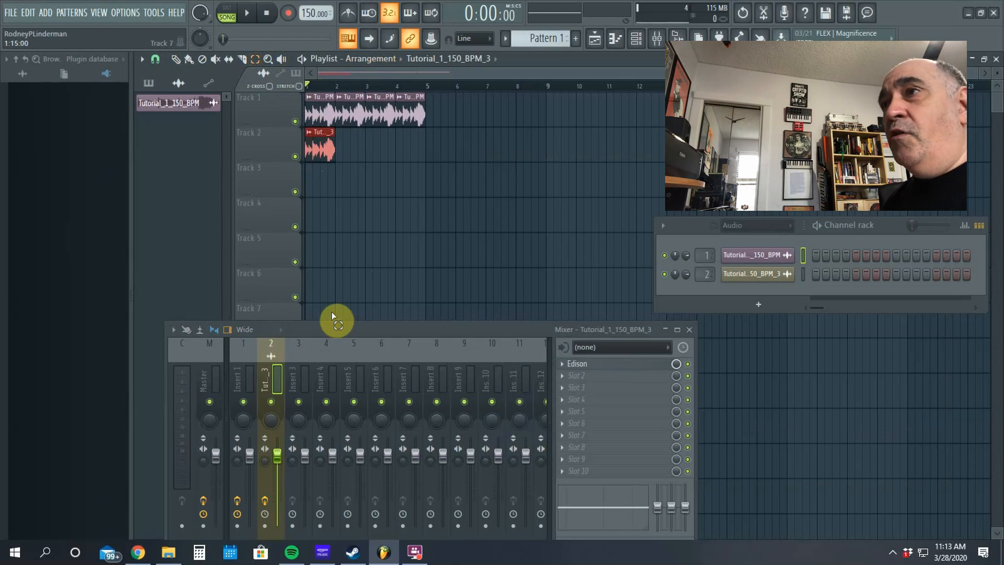
{"action": "left_click", "coordinate": [202, 61]}
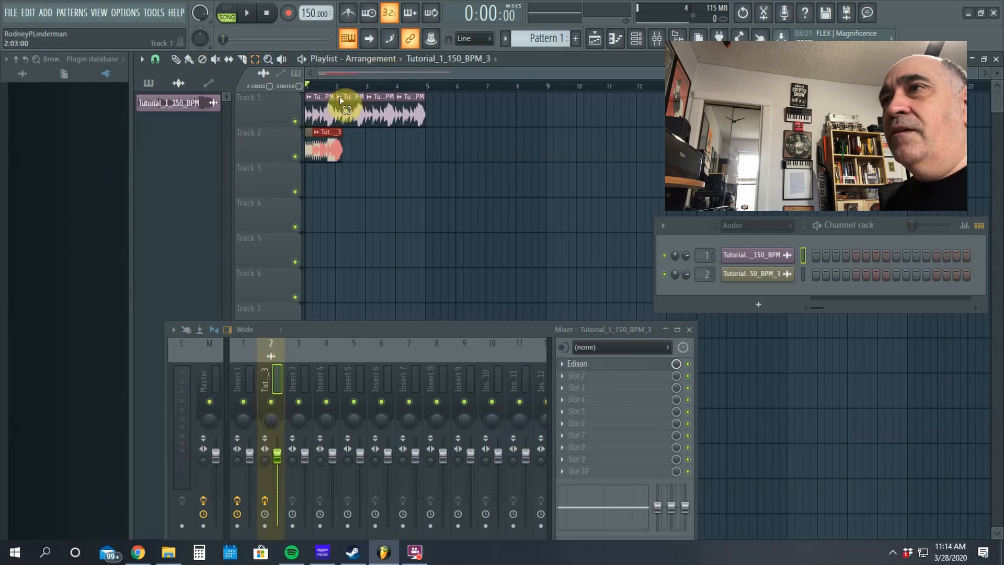
{"action": "left_click", "coordinate": [332, 142]}
{"action": "left_click_drag", "start_coordinate": [332, 137], "coordinate": [410, 139]}
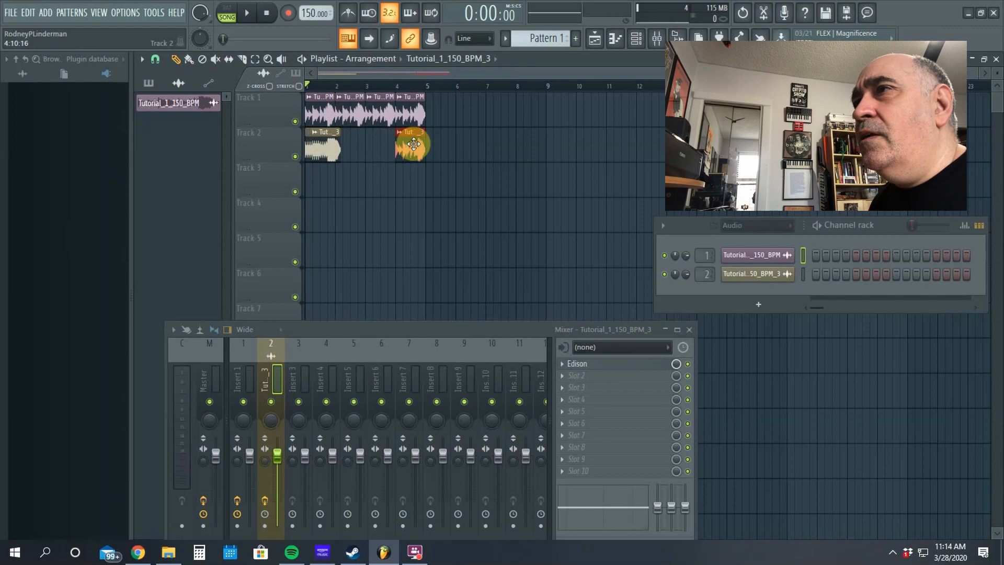
Move another copy of the Track 2 clip to bar 3 and delete the copy at bar 4
{"action": "left_click", "coordinate": [327, 129]}
{"action": "left_click_drag", "start_coordinate": [327, 129], "coordinate": [381, 138]}
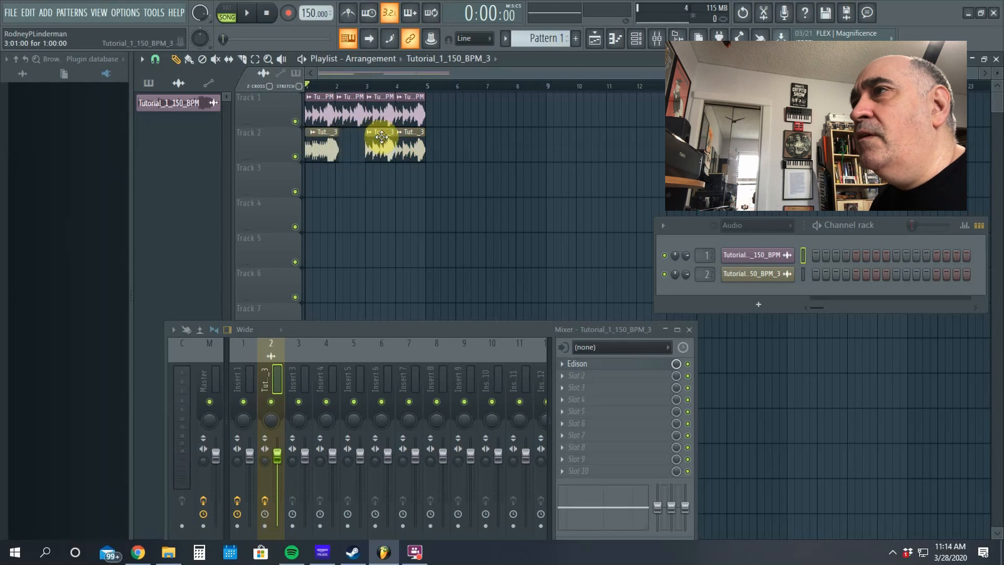
{"action": "right_click", "coordinate": [415, 134]}
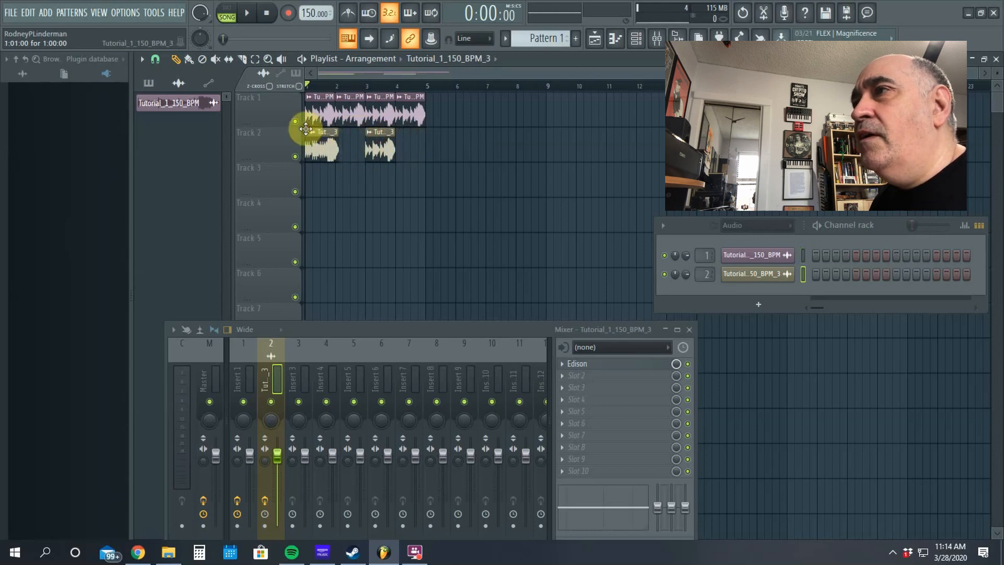
Place copies of the second audio clip at bars 4 and 2 of playlist Track 2 and play the arrangement
{"action": "left_click", "coordinate": [403, 132]}
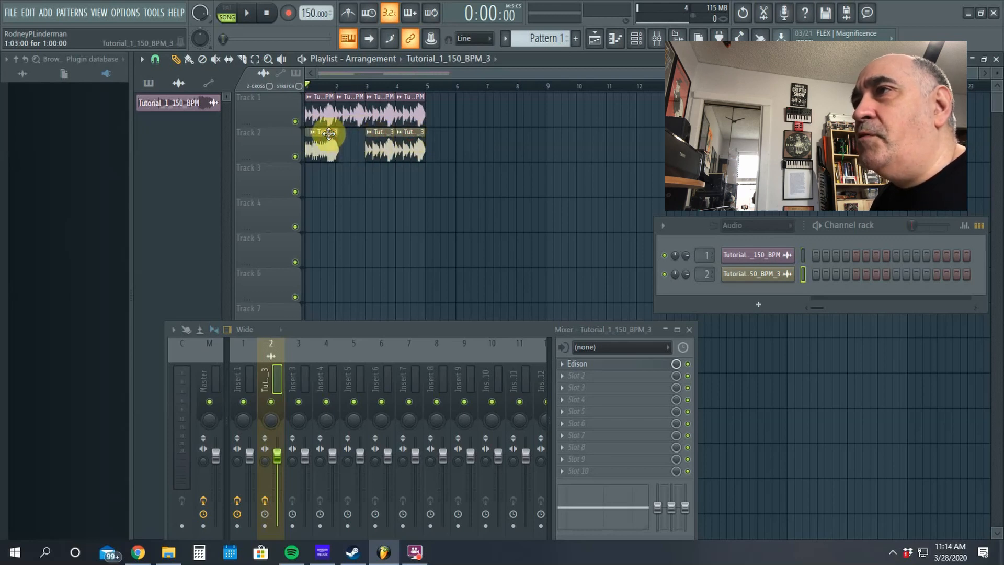
{"action": "left_click", "coordinate": [356, 140]}
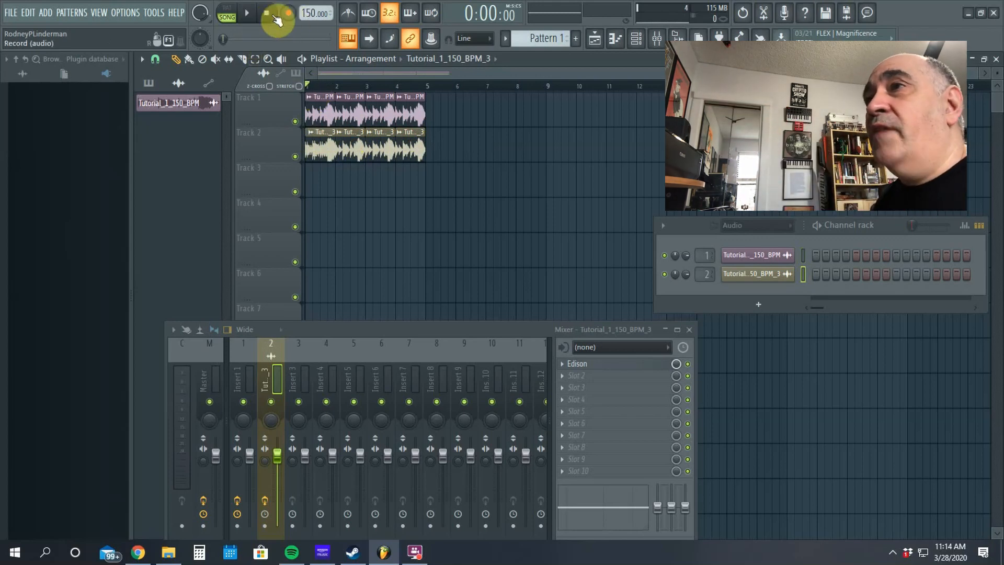
{"action": "left_click", "coordinate": [249, 15]}
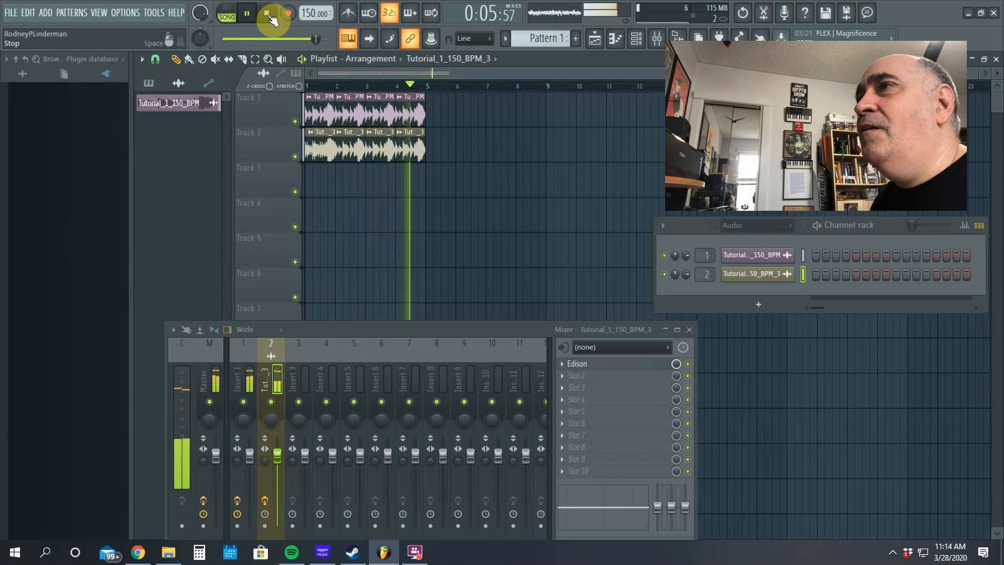
{"action": "left_click", "coordinate": [268, 15]}
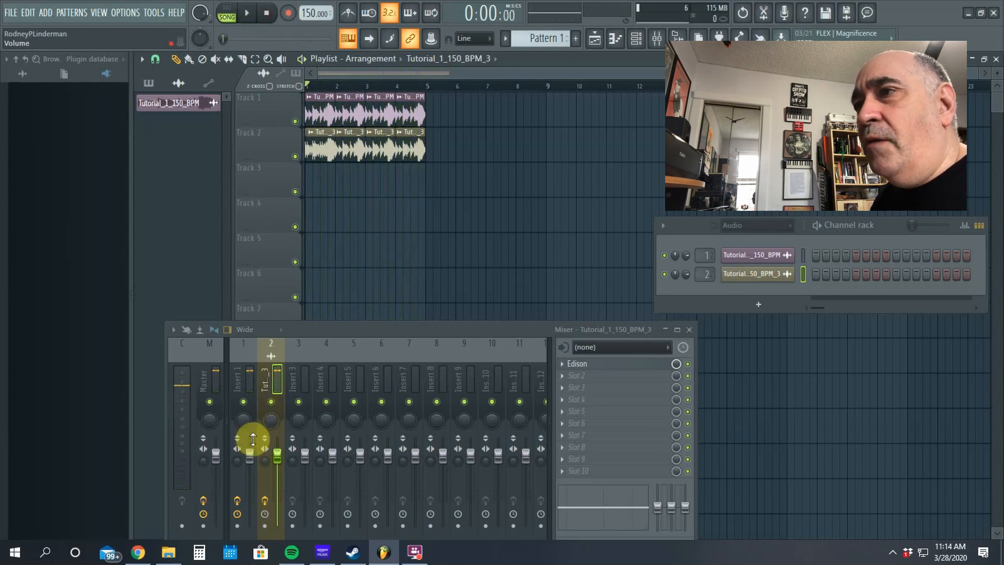
Lower the Insert 1 mixer track's volume to 78% (-5.3 dB) and play the song
{"action": "left_click", "coordinate": [255, 461]}
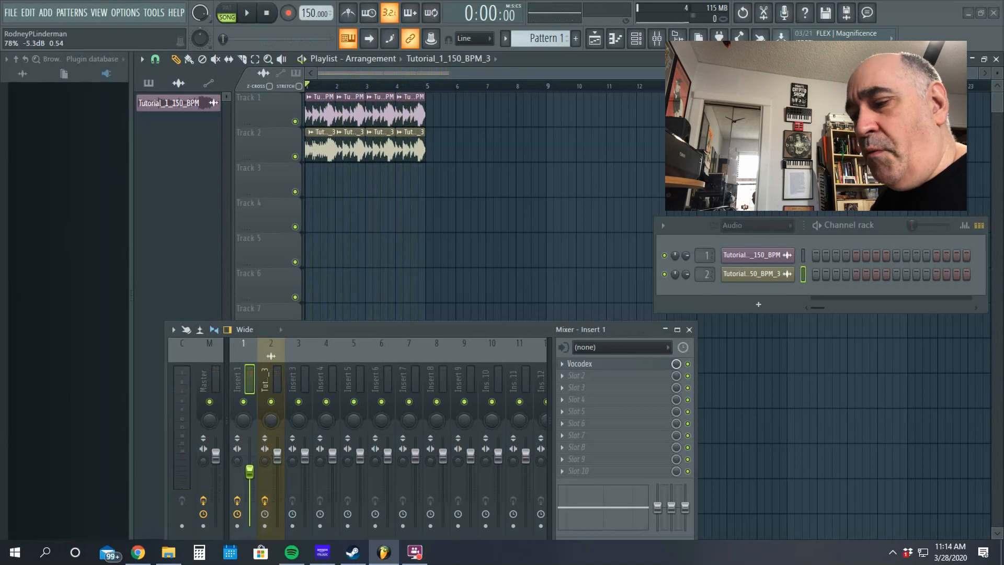
{"action": "left_click", "coordinate": [254, 471]}
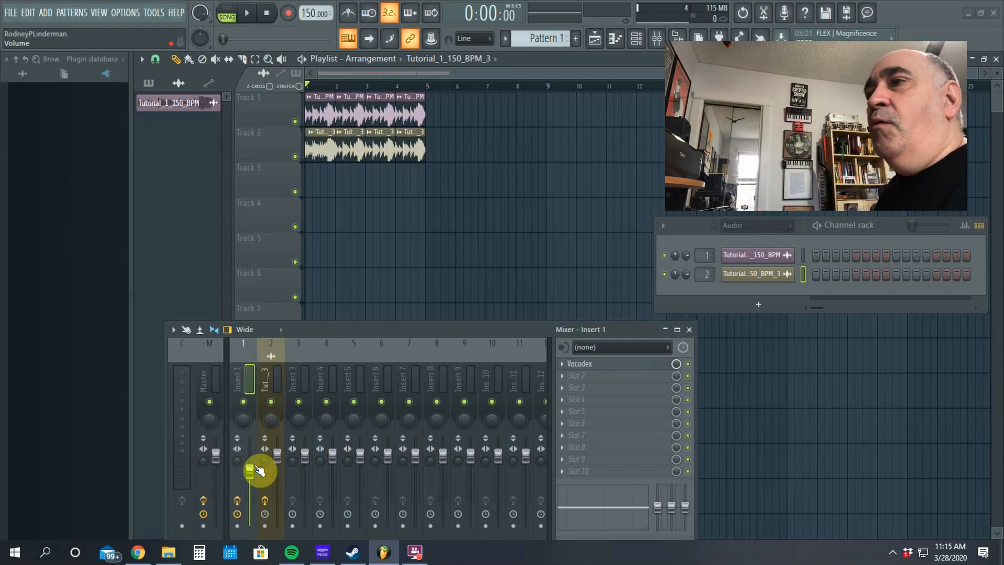
{"action": "left_click", "coordinate": [250, 16]}
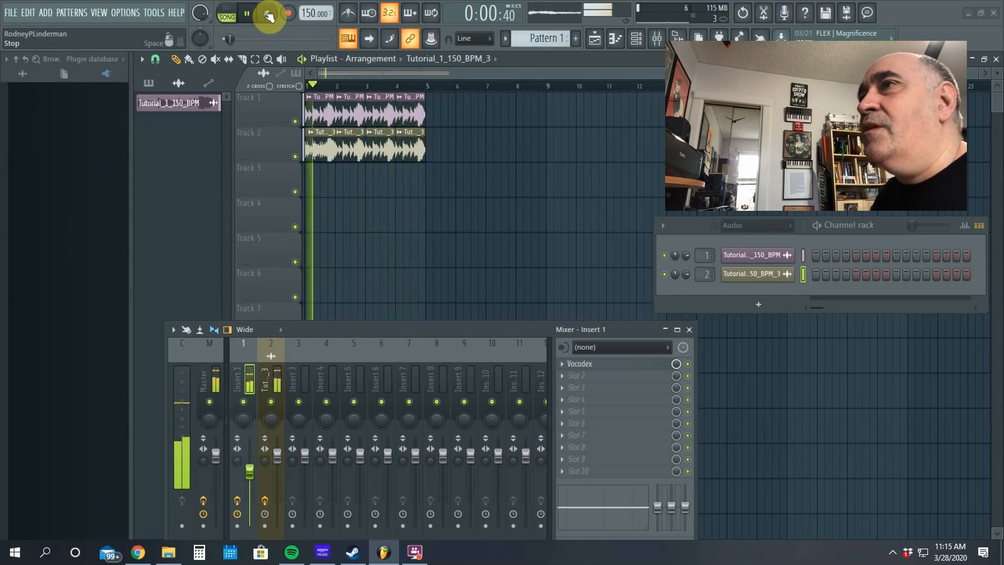
{"action": "left_click", "coordinate": [268, 16]}
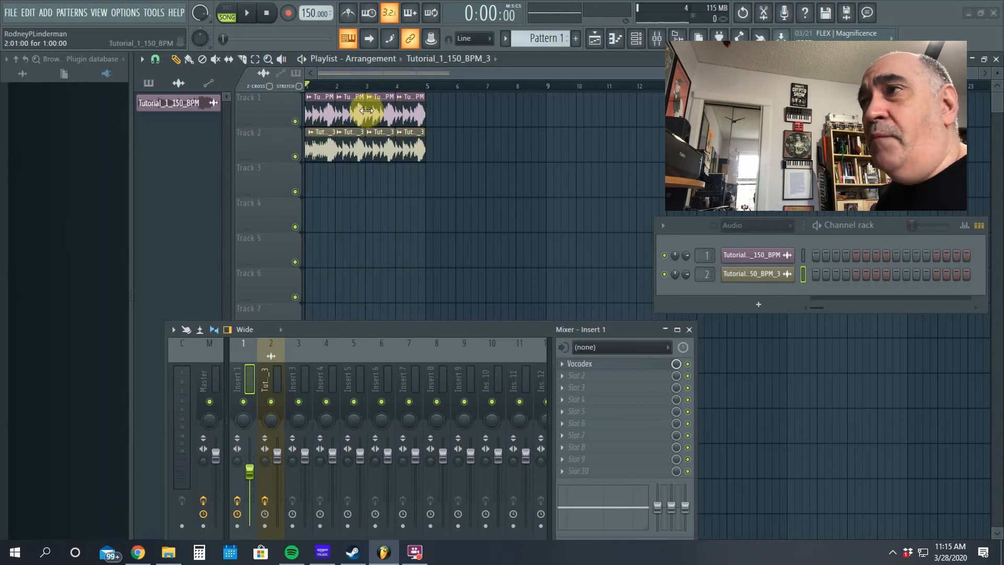
Add a Sampler channel to the channel rack and open the Kick channel's settings
{"action": "left_click", "coordinate": [765, 308]}
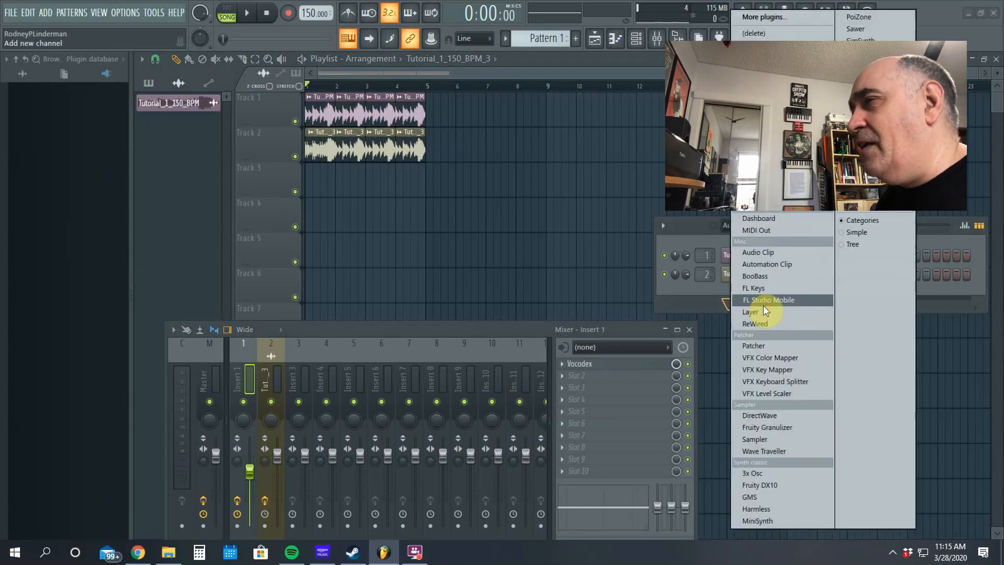
{"action": "left_click", "coordinate": [754, 438]}
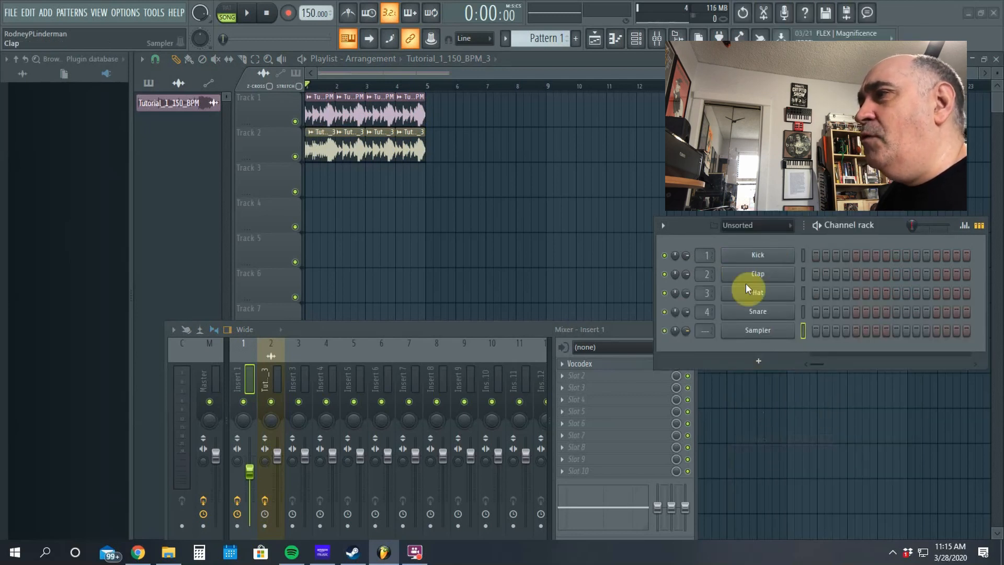
{"action": "right_click", "coordinate": [757, 255]}
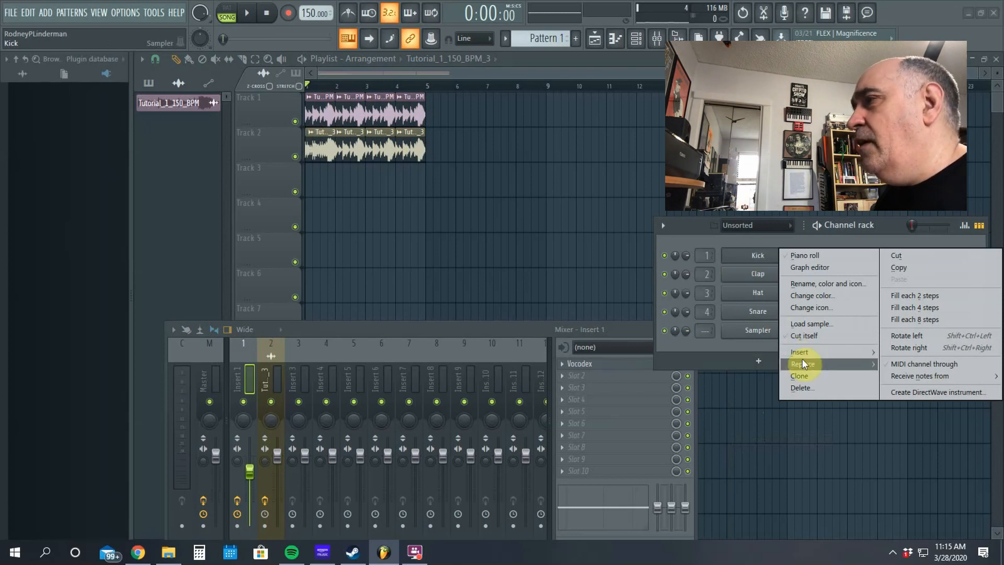
{"action": "mouse_move", "coordinate": [804, 364]}
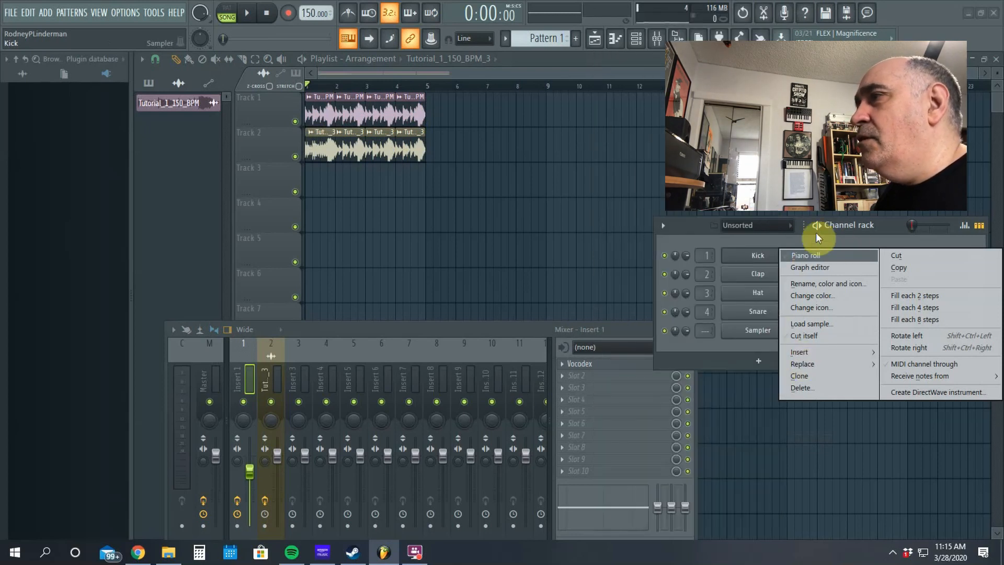
{"action": "left_click", "coordinate": [732, 256]}
{"action": "left_click", "coordinate": [746, 262]}
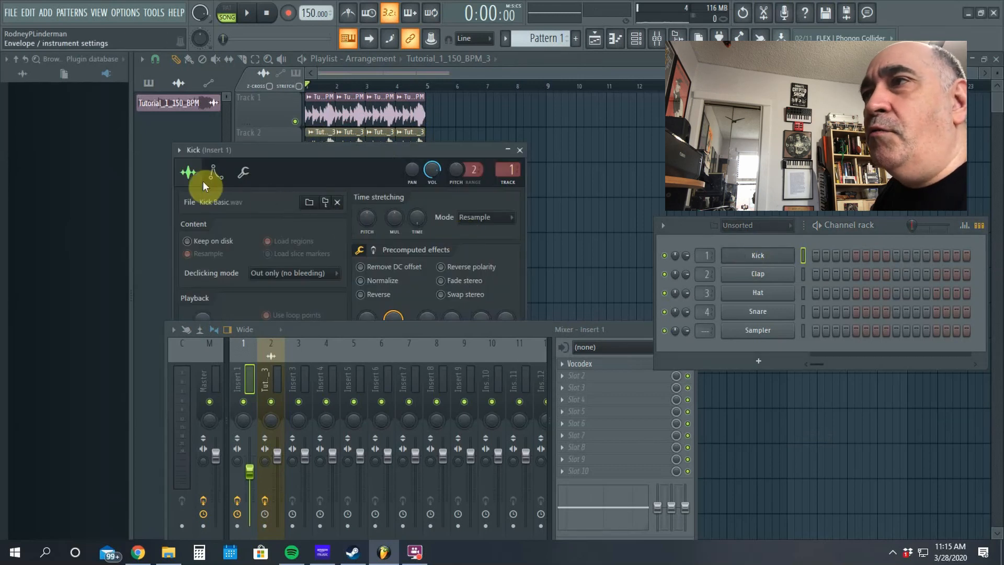
Start replacing the Kick channel's sample and browse within Documents to the 7th_Victim folder
{"action": "left_click", "coordinate": [308, 203]}
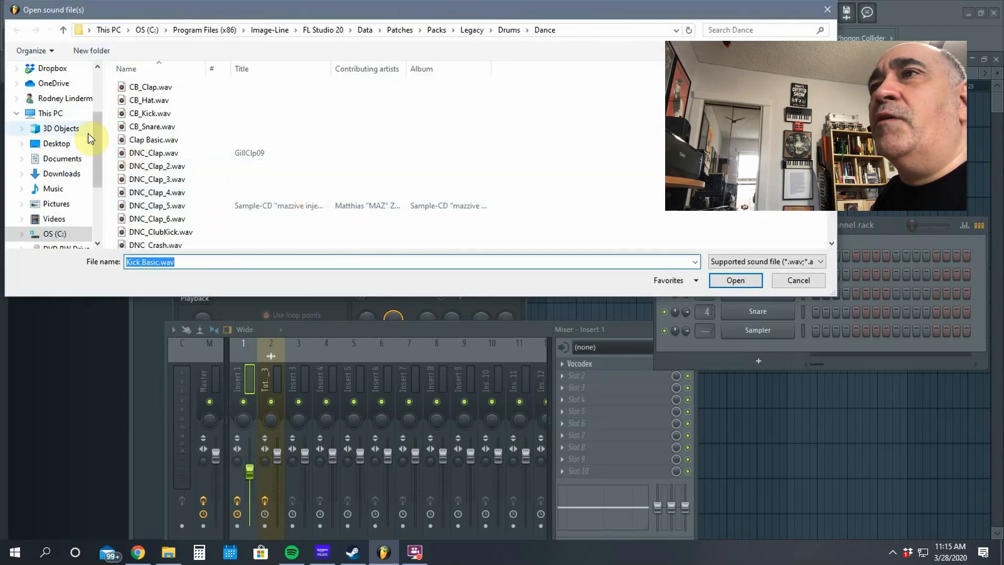
{"action": "mouse_move", "coordinate": [97, 137]}
{"action": "left_mouse_down"}
{"action": "mouse_move", "coordinate": [97, 107]}
{"action": "mouse_move", "coordinate": [93, 145]}
{"action": "mouse_move", "coordinate": [87, 140]}
{"action": "left_mouse_up"}
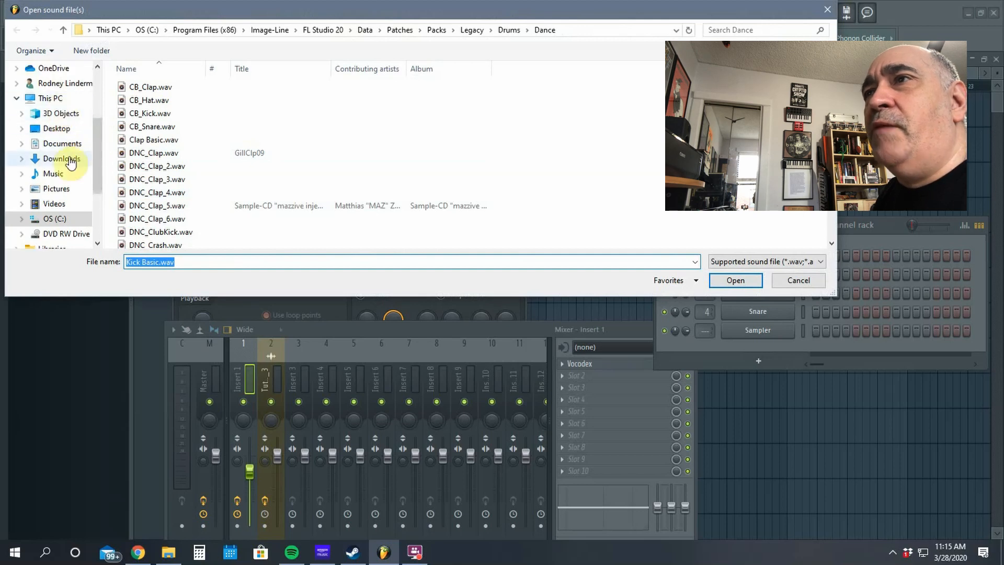
{"action": "left_click", "coordinate": [64, 146]}
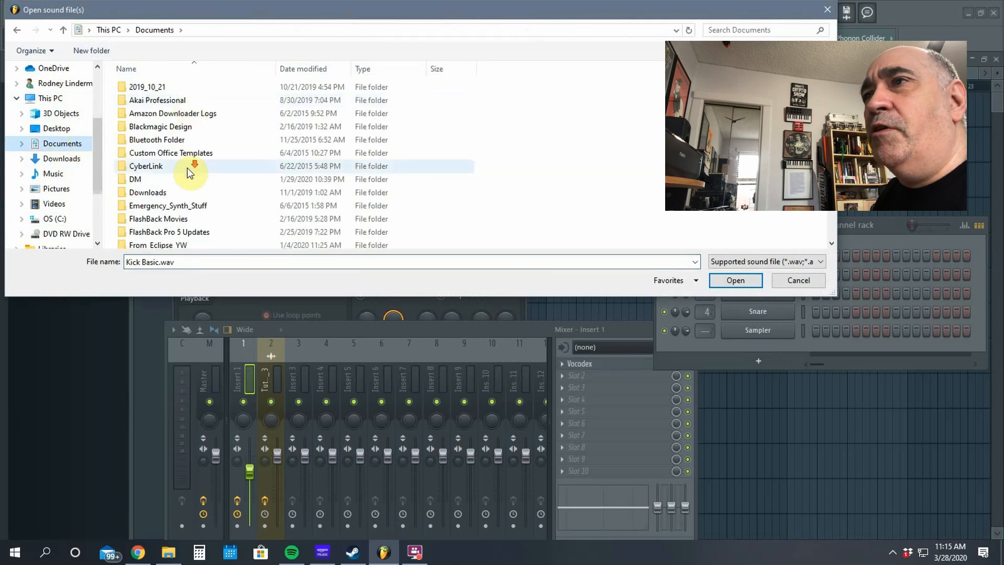
{"action": "scroll", "coordinate": [188, 172], "scroll_direction": "down", "scroll_amount": 2}
{"action": "scroll", "coordinate": [189, 173], "scroll_direction": "down", "scroll_amount": 1}
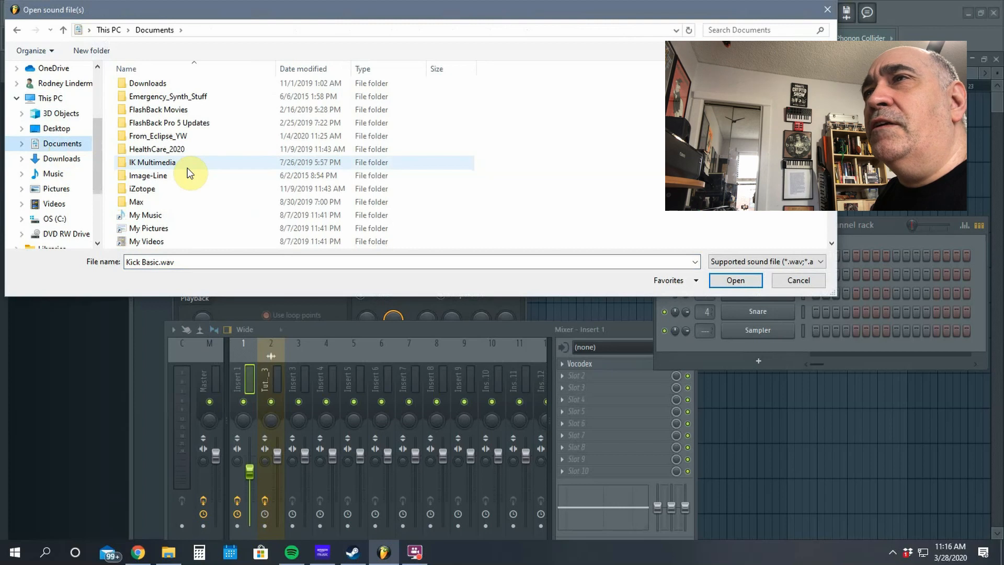
{"action": "scroll", "coordinate": [189, 172], "scroll_direction": "up", "scroll_amount": 1}
{"action": "scroll", "coordinate": [189, 173], "scroll_direction": "down", "scroll_amount": 1}
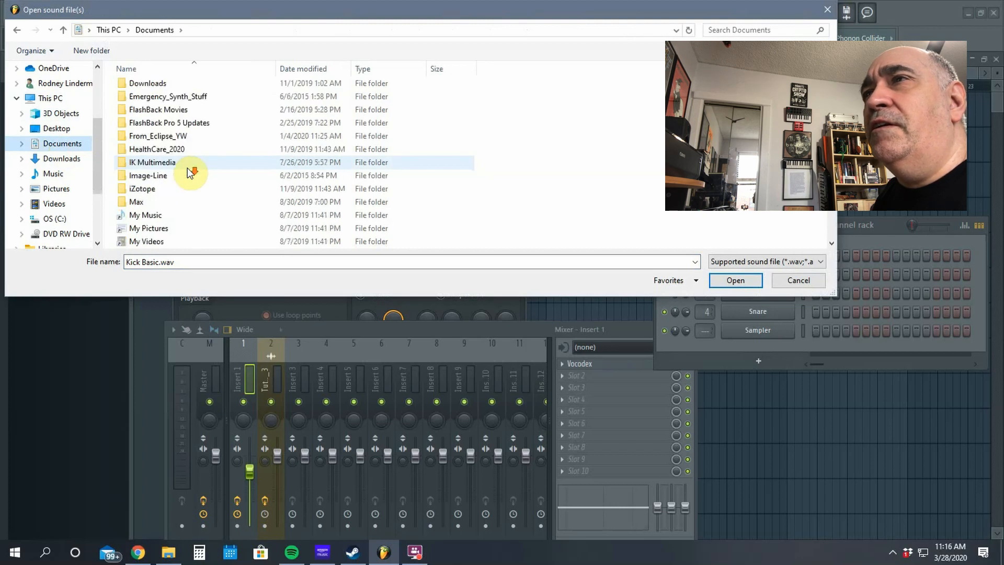
{"action": "scroll", "coordinate": [189, 173], "scroll_direction": "up", "scroll_amount": 1}
{"action": "scroll", "coordinate": [190, 173], "scroll_direction": "up", "scroll_amount": 1}
{"action": "scroll", "coordinate": [189, 172], "scroll_direction": "down", "scroll_amount": 1}
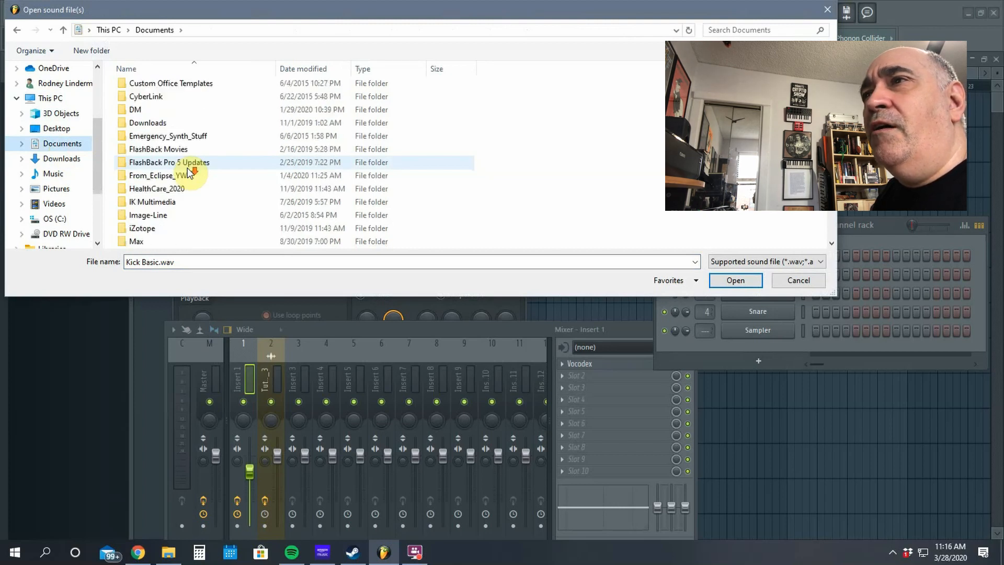
{"action": "scroll", "coordinate": [189, 172], "scroll_direction": "down", "scroll_amount": 3}
{"action": "double_click", "coordinate": [149, 203]}
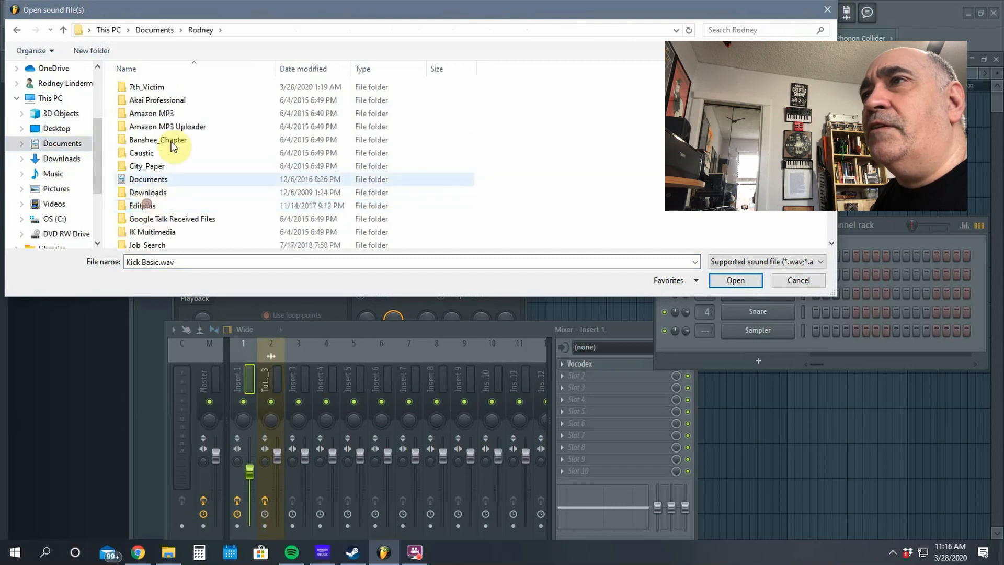
{"action": "double_click", "coordinate": [164, 92]}
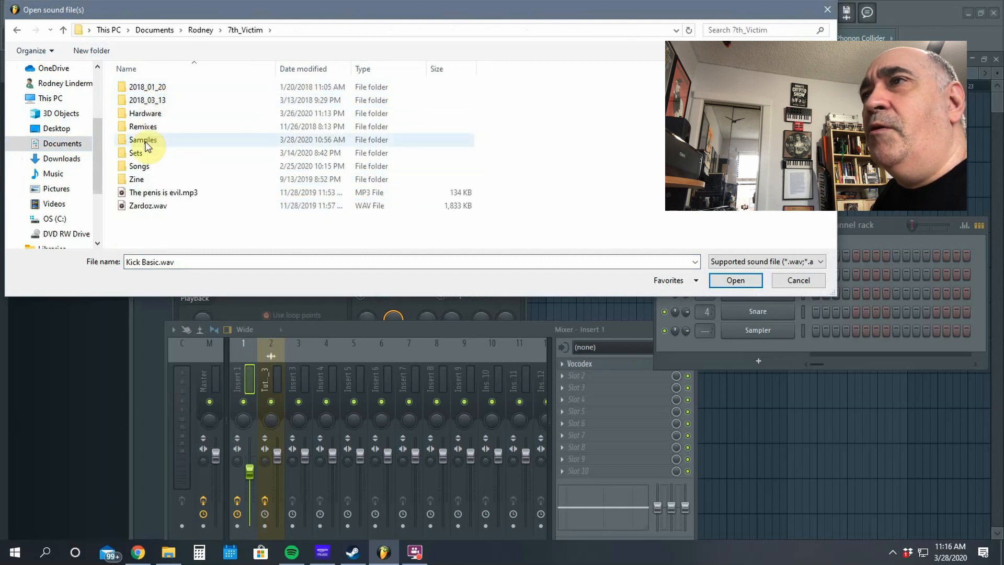
Load Number9.wav from the Samples/Drum/Kick folder into the Kick channel and close its settings
{"action": "left_click", "coordinate": [146, 141]}
{"action": "double_click", "coordinate": [146, 141]}
{"action": "double_click", "coordinate": [157, 87]}
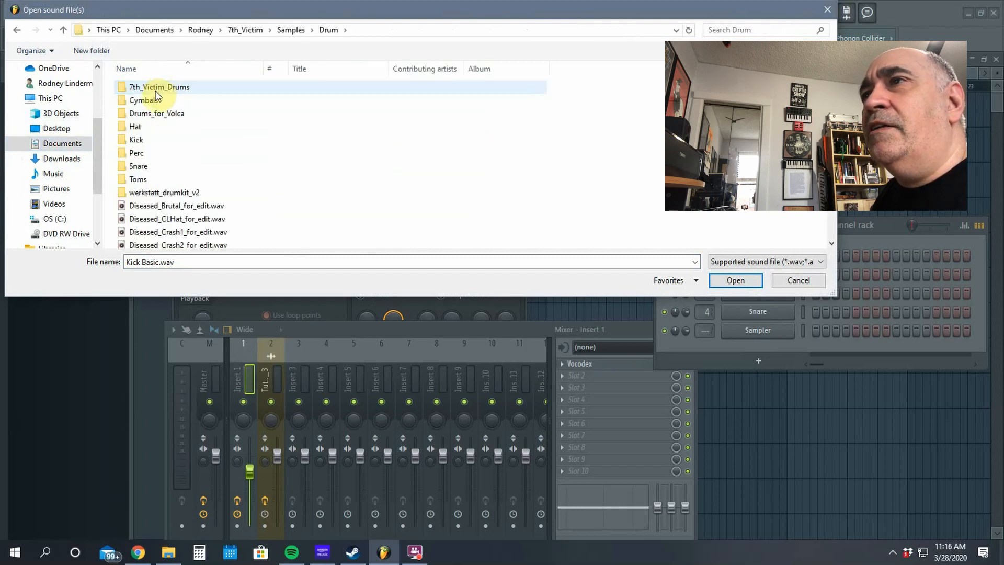
{"action": "double_click", "coordinate": [141, 140]}
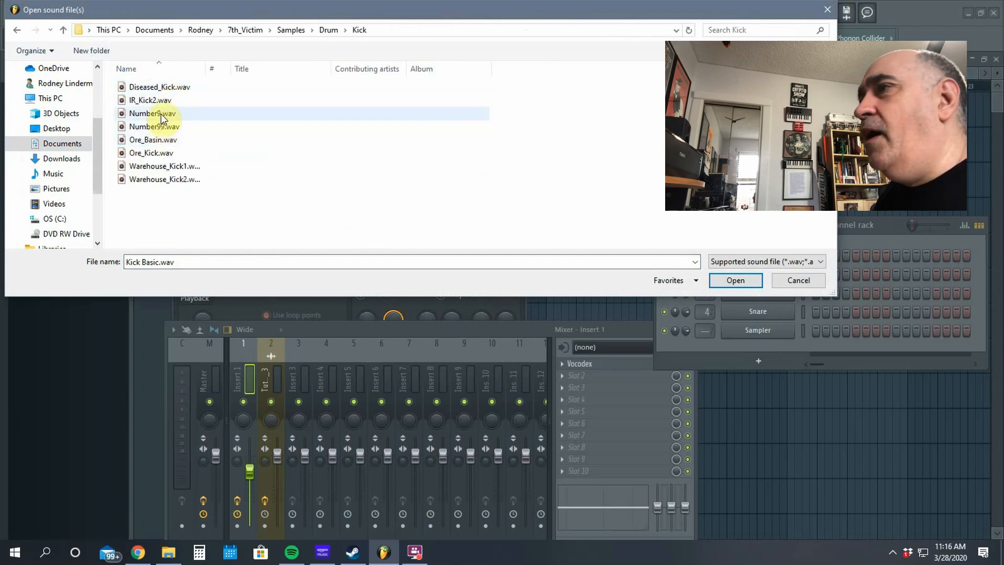
{"action": "double_click", "coordinate": [162, 114]}
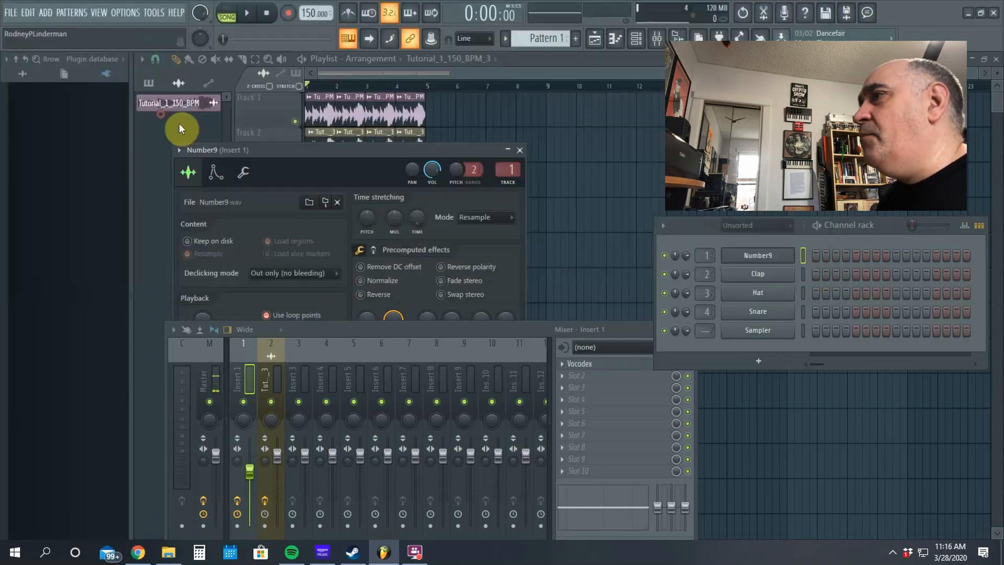
{"action": "left_click", "coordinate": [520, 151]}
Mute playlist Tracks 1 and 2 and route the Number9 channel to mixer track 7
{"action": "left_click", "coordinate": [295, 121]}
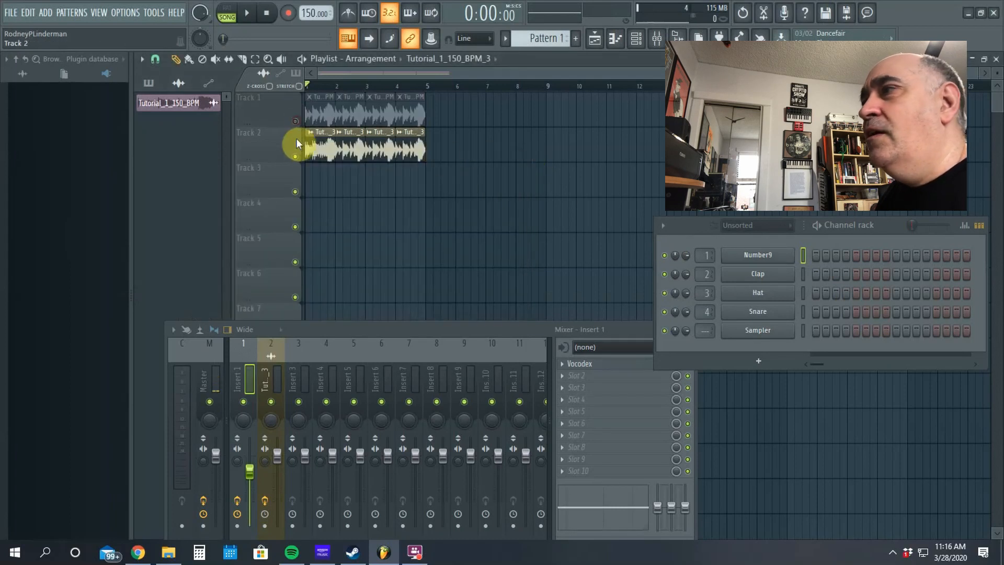
{"action": "left_click", "coordinate": [295, 156]}
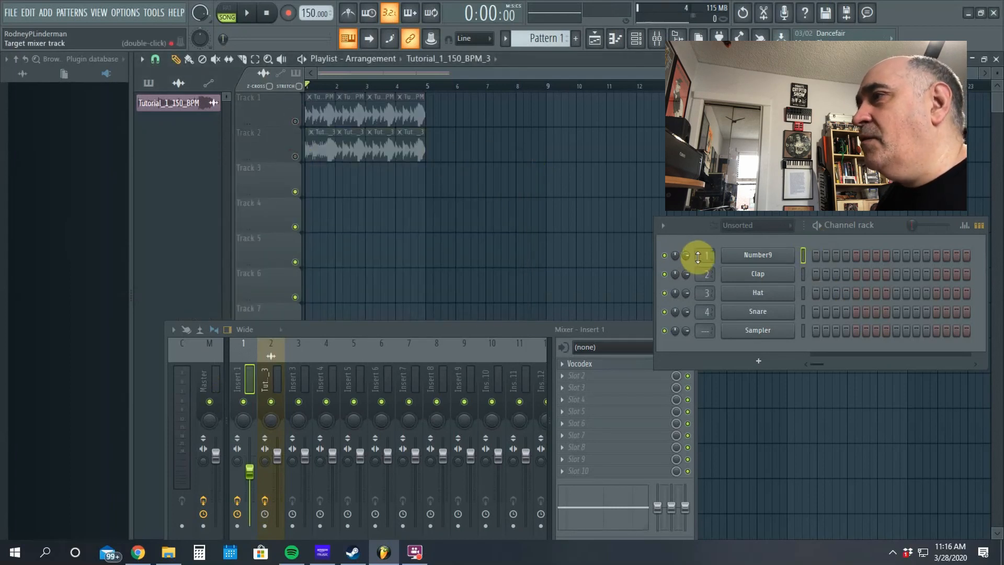
{"action": "left_click_drag", "start_coordinate": [698, 256], "coordinate": [698, 238]}
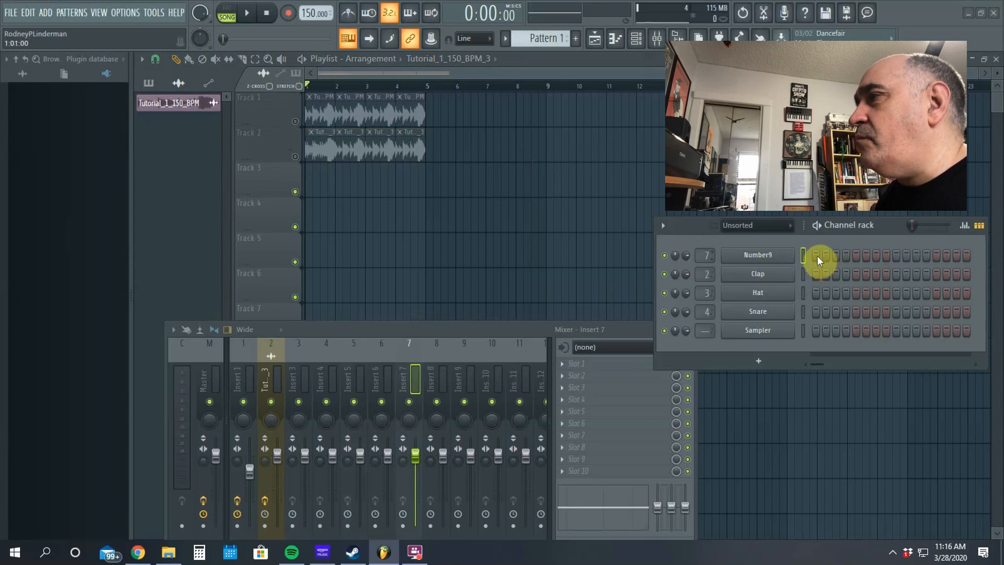
Place Number9 hits on steps 1, 5, 9 and 13 of Pattern 1 and audition them in pattern mode
{"action": "left_click", "coordinate": [896, 257]}
{"action": "left_click", "coordinate": [936, 255]}
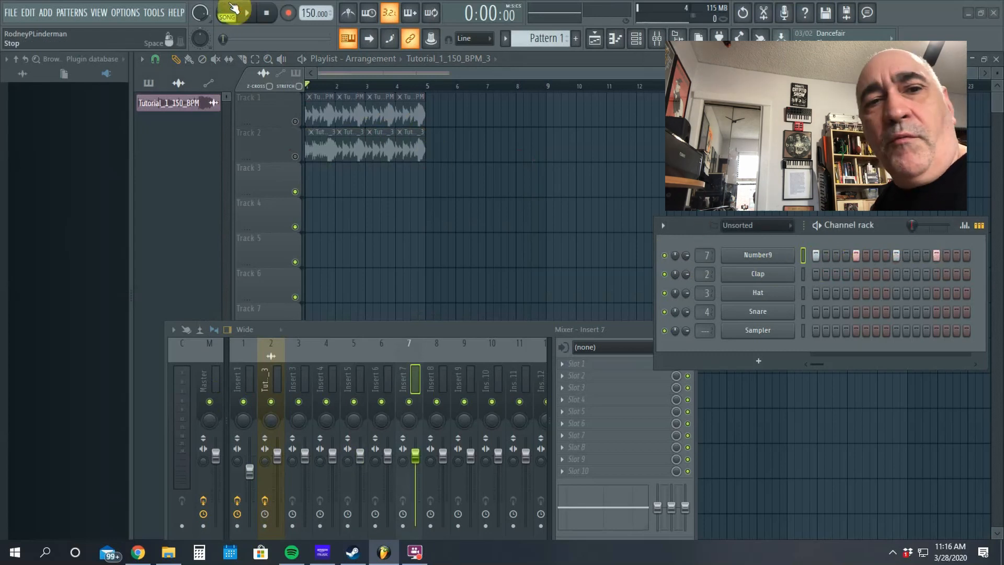
{"action": "left_click", "coordinate": [252, 21]}
{"action": "left_click", "coordinate": [266, 15]}
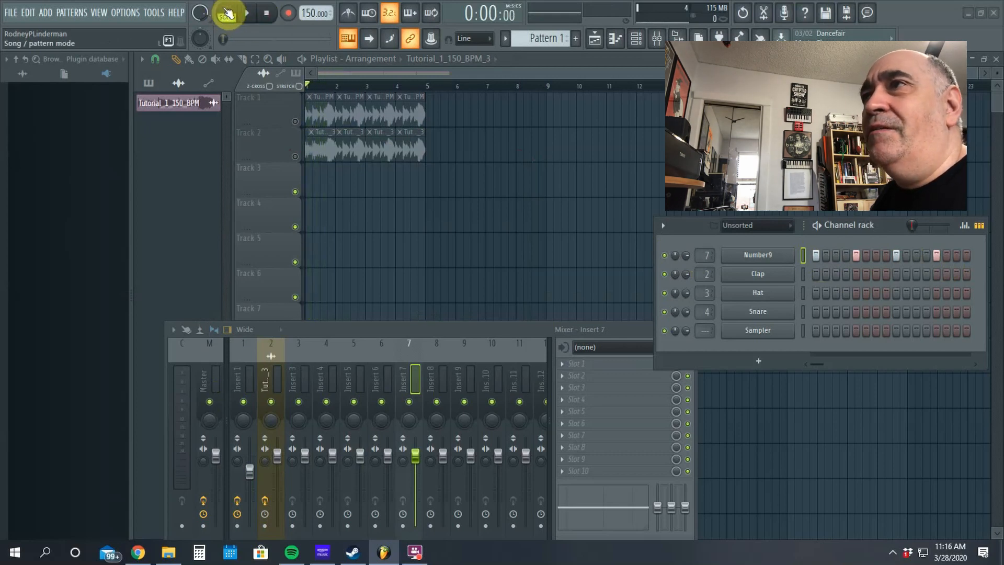
{"action": "left_click", "coordinate": [229, 14]}
{"action": "left_click", "coordinate": [248, 16]}
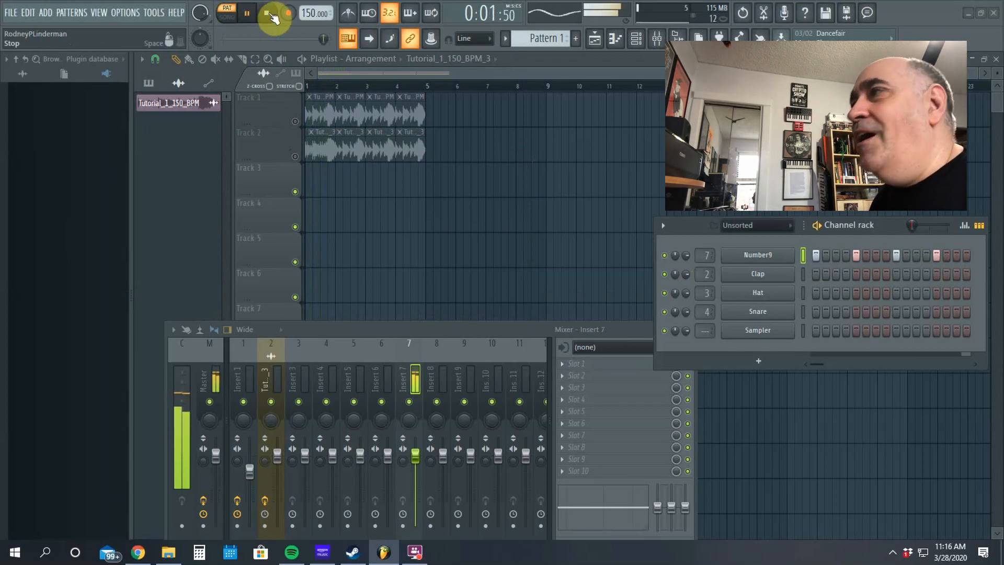
{"action": "left_click", "coordinate": [272, 17]}
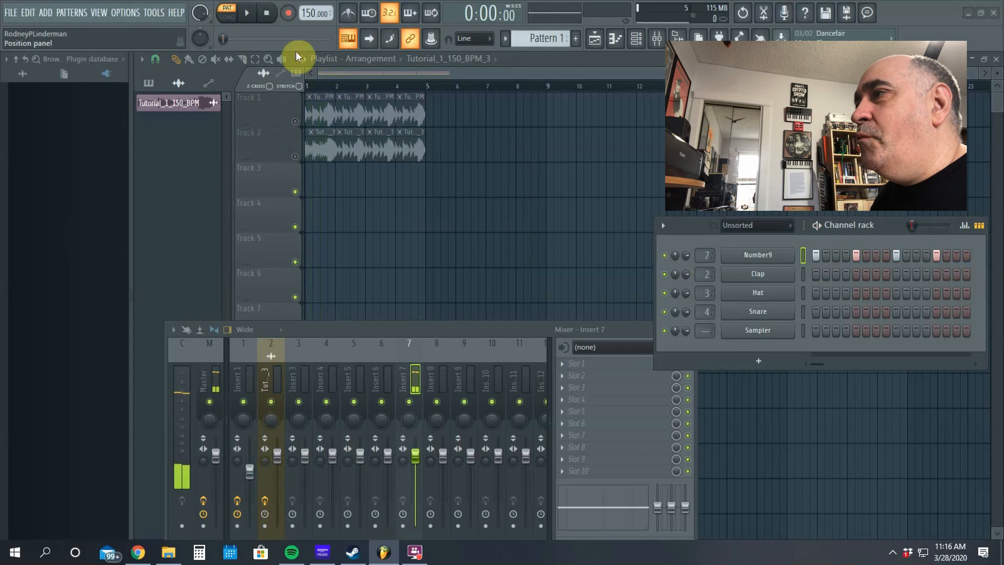
Turn off Use loop points for the Number9 sample, close its settings and play the pattern
{"action": "left_click", "coordinate": [773, 256]}
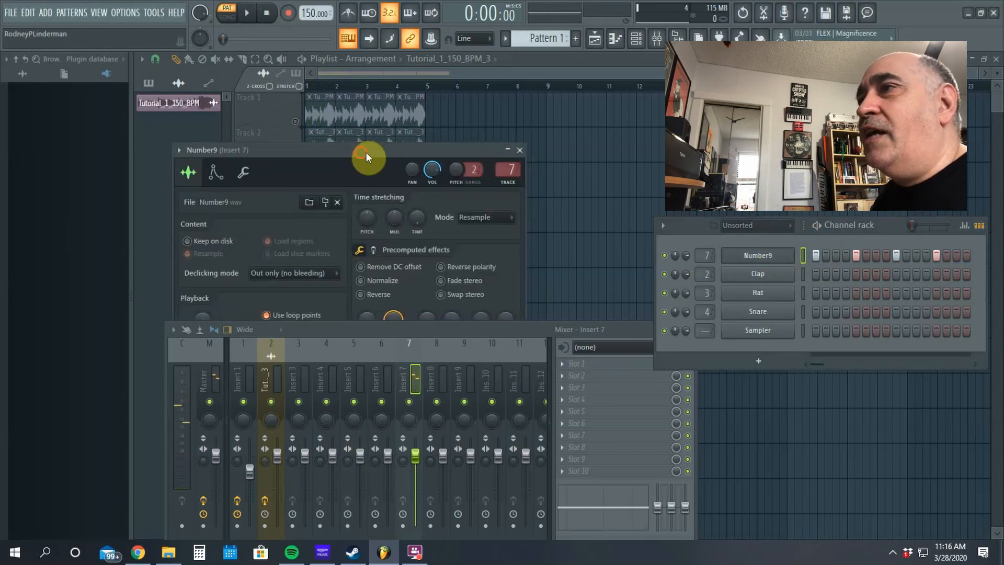
{"action": "left_click_drag", "start_coordinate": [366, 152], "coordinate": [498, 52]}
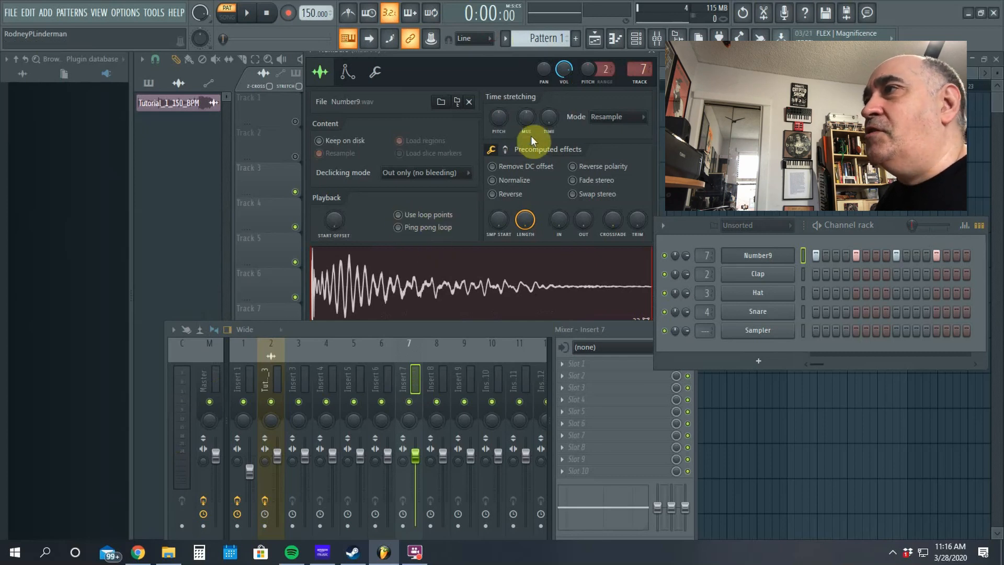
{"action": "left_click", "coordinate": [658, 59]}
{"action": "left_click", "coordinate": [250, 16]}
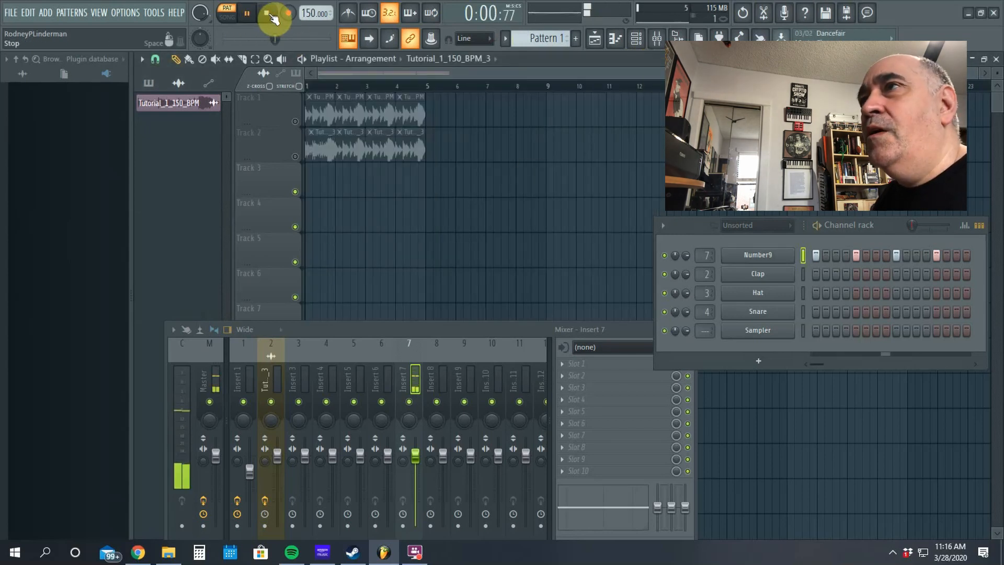
{"action": "left_click", "coordinate": [273, 15]}
Turn Use loop points back on for the Number9 sample, close its settings and audition the pattern
{"action": "left_click", "coordinate": [763, 256]}
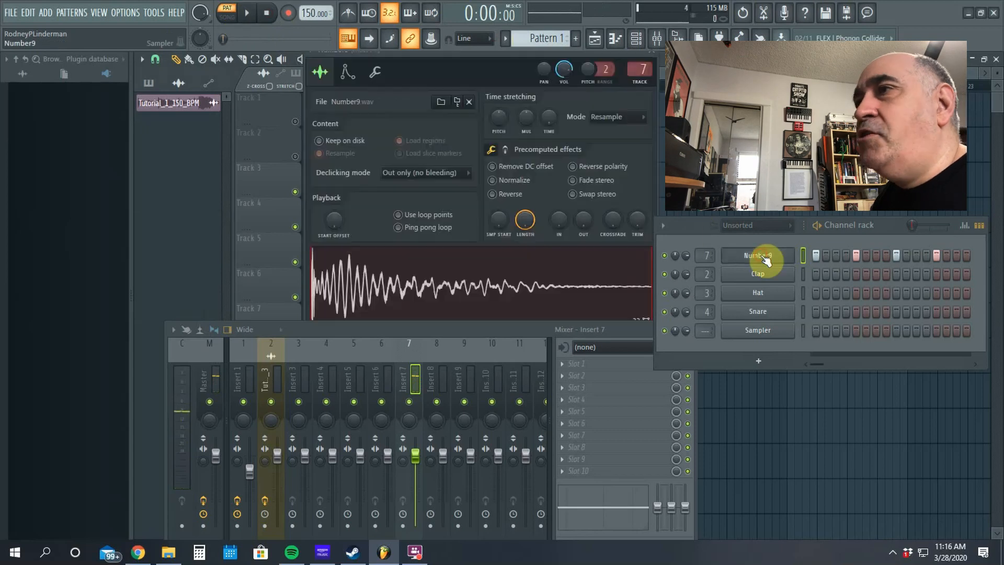
{"action": "left_click", "coordinate": [403, 220]}
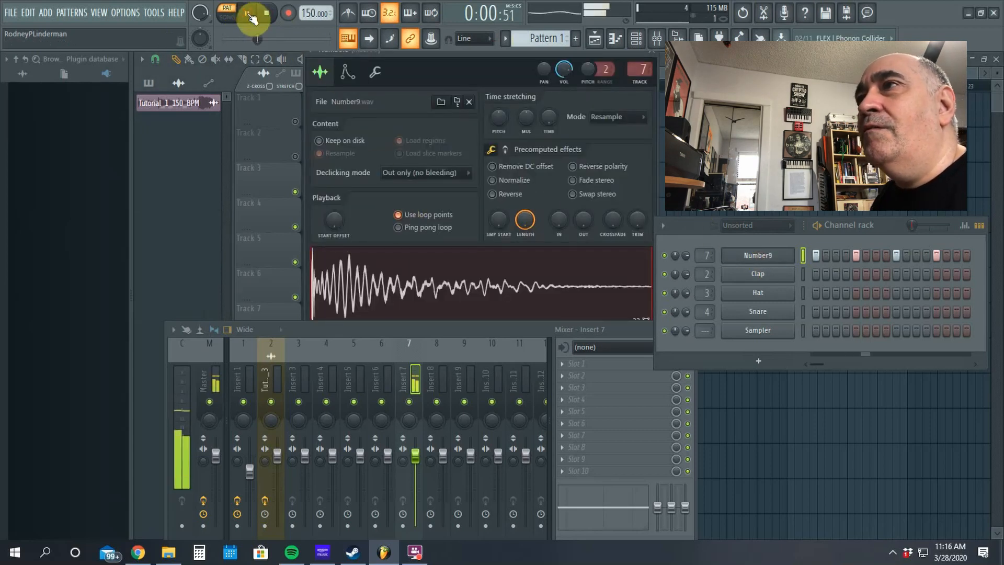
{"action": "left_click", "coordinate": [267, 13]}
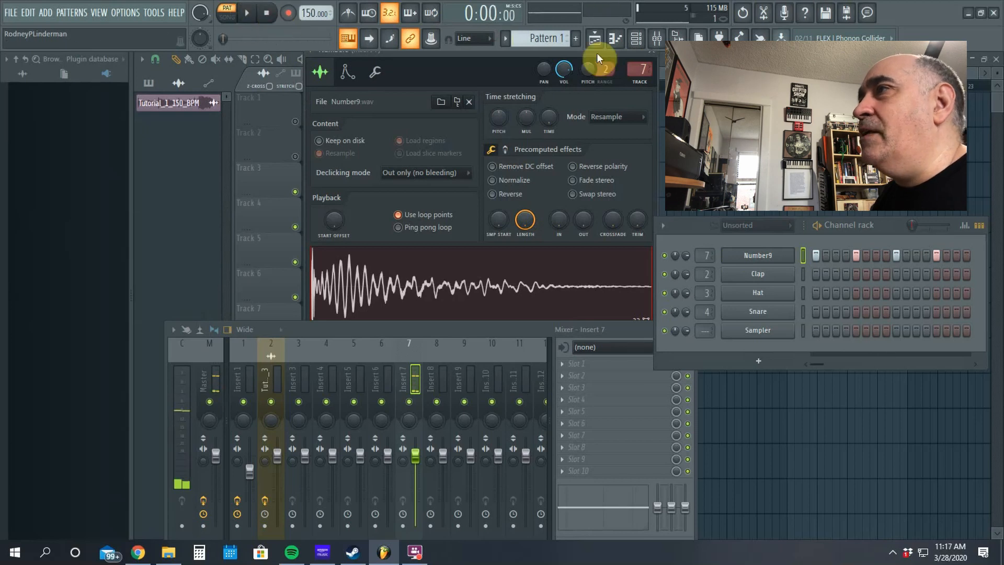
{"action": "left_click", "coordinate": [657, 56]}
{"action": "left_click", "coordinate": [252, 14]}
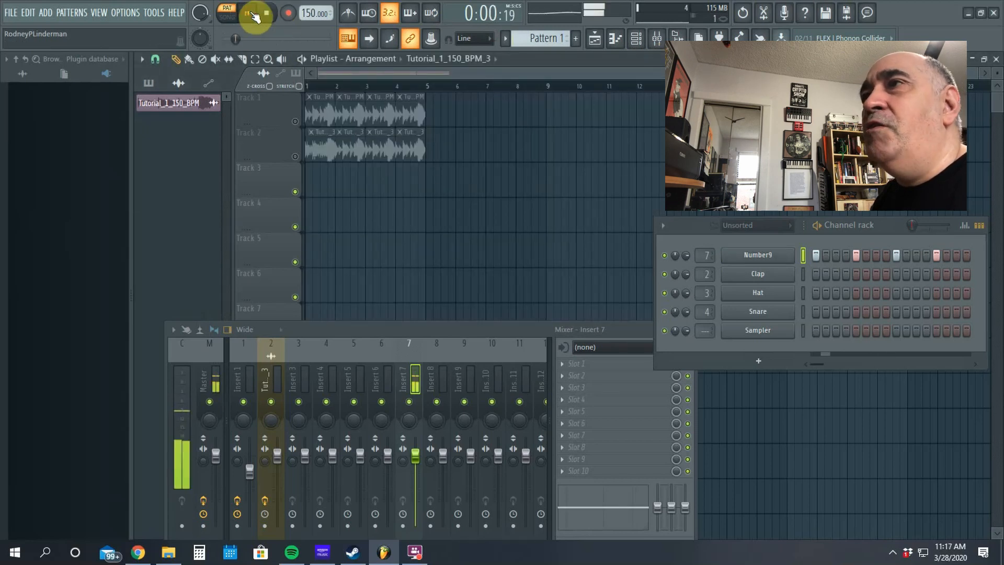
{"action": "left_click", "coordinate": [266, 13]}
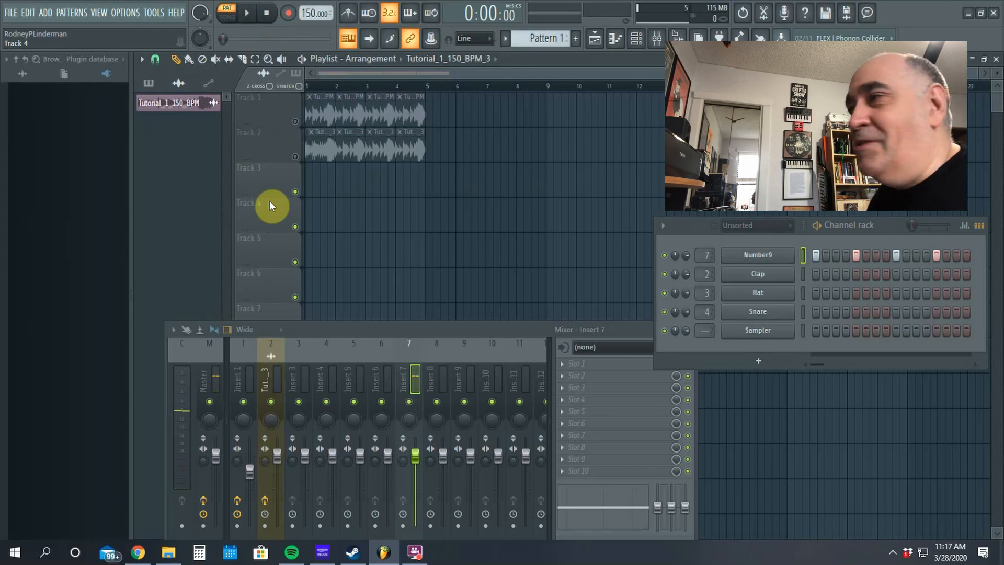